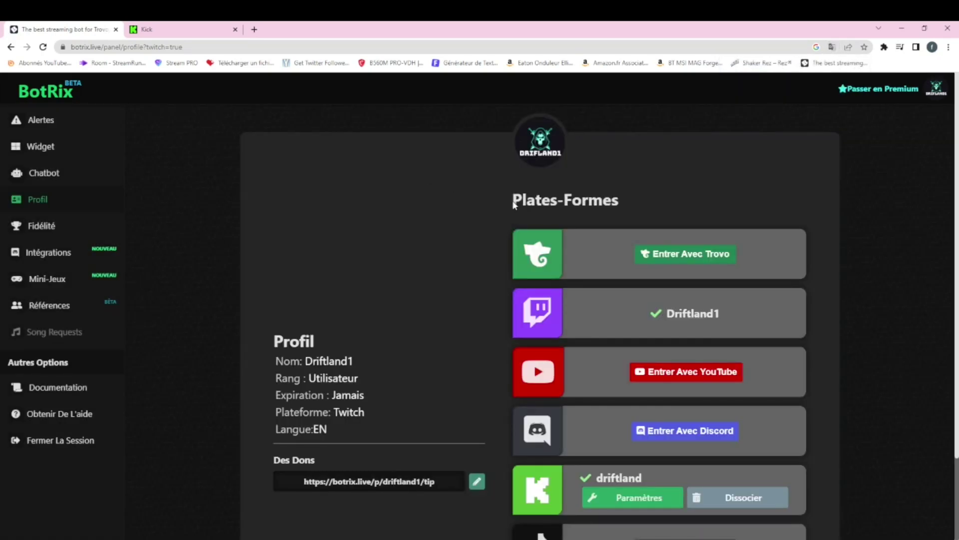
Switch the active profile to the linked Kick account by opening its settings in the platforms list
triple_click(514, 202)
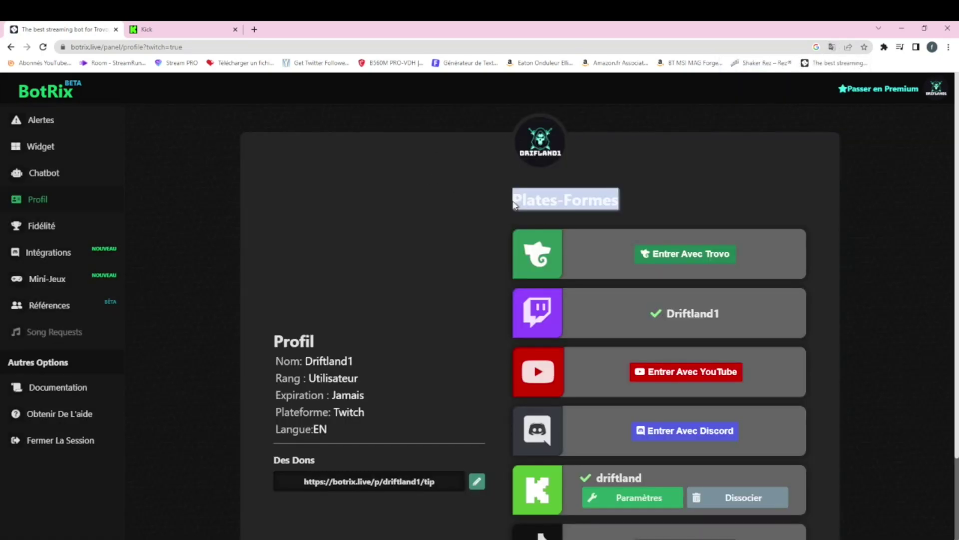
left_click(511, 217)
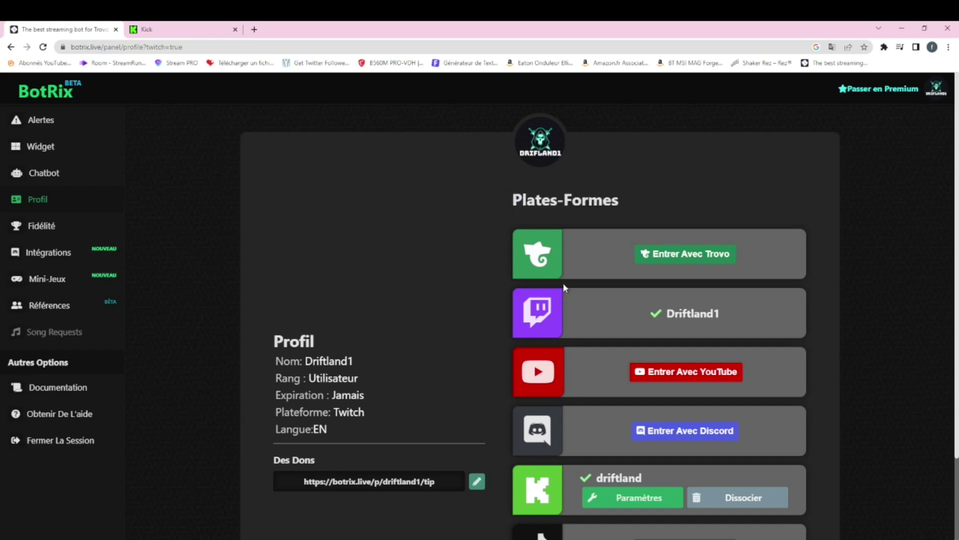
scroll(563, 283, "down", 2)
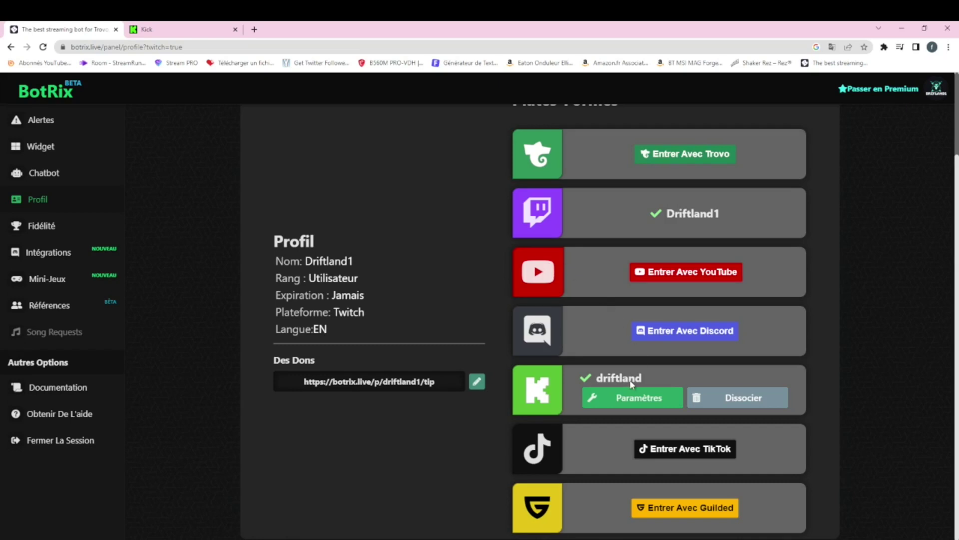
left_click(622, 399)
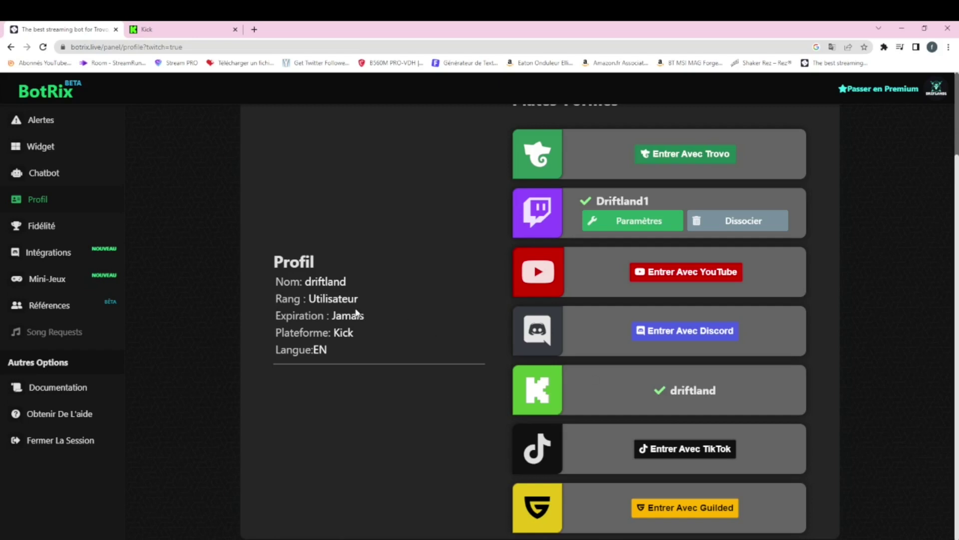
Open the alerts page and translate it into French, dismissing the translation pop-up
double_click(45, 125)
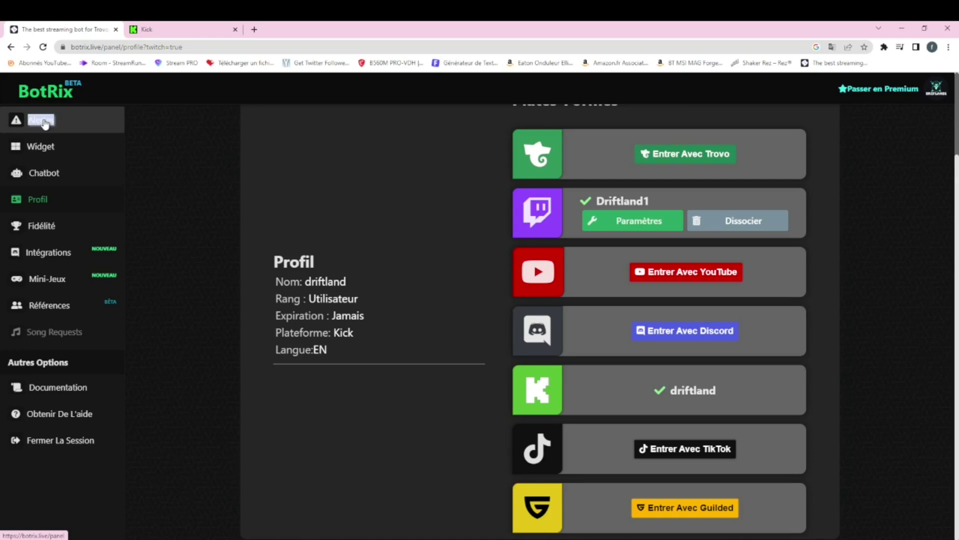
left_click(45, 124)
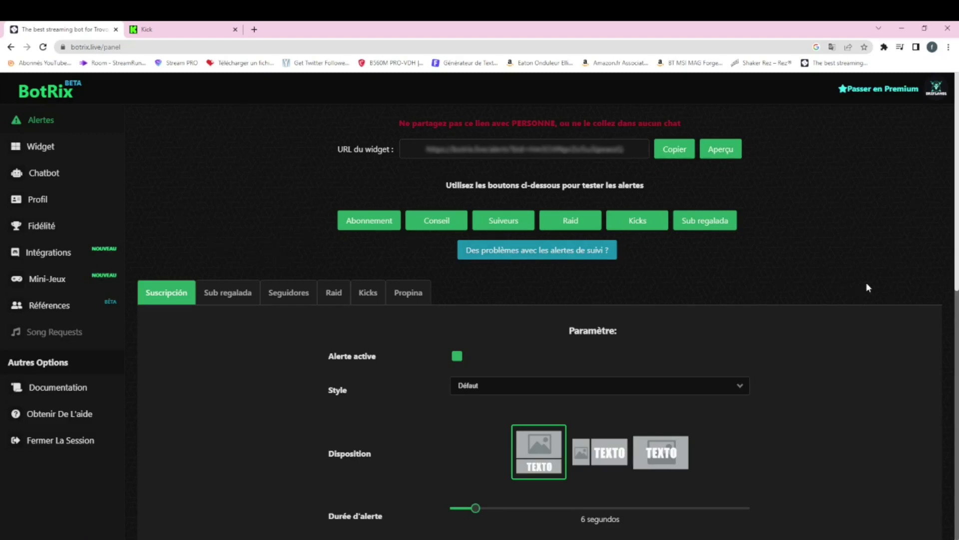
right_click(895, 223)
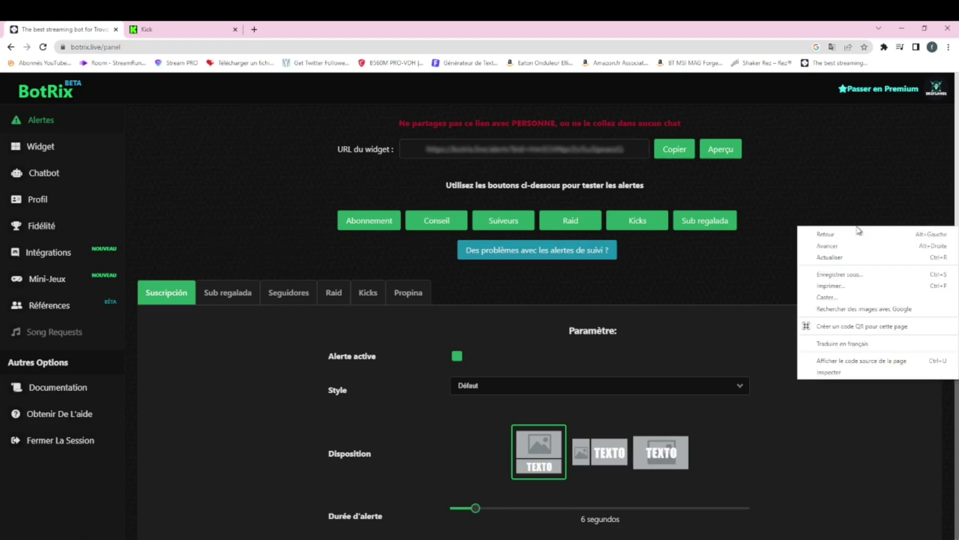
left_click(876, 348)
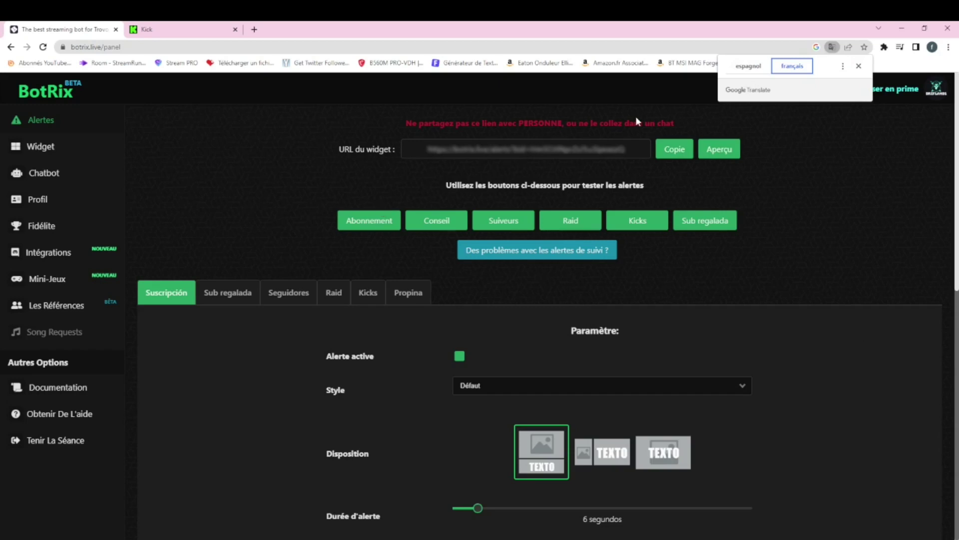
left_click(859, 67)
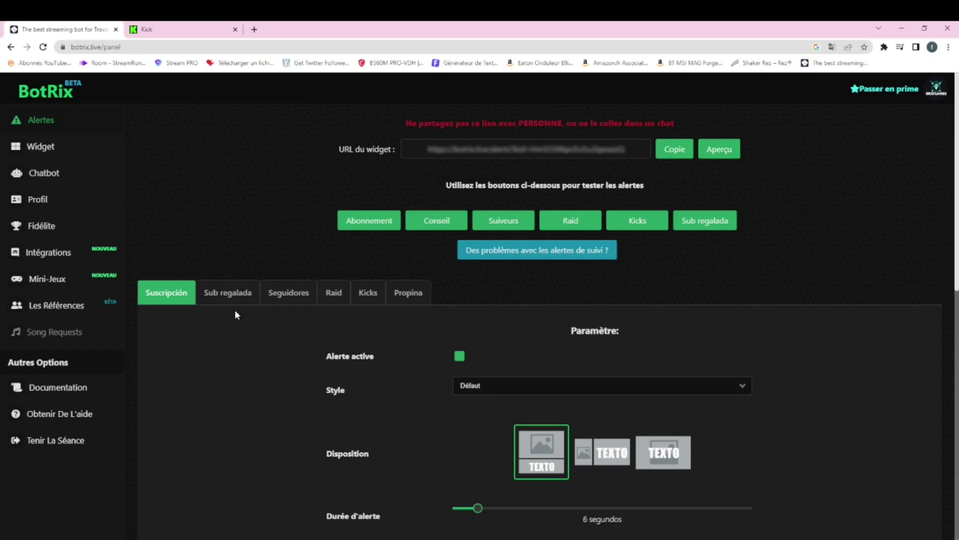
Review the subscription alert's display, duration, animation, media, volume and message text settings
scroll(236, 315, "down", 3)
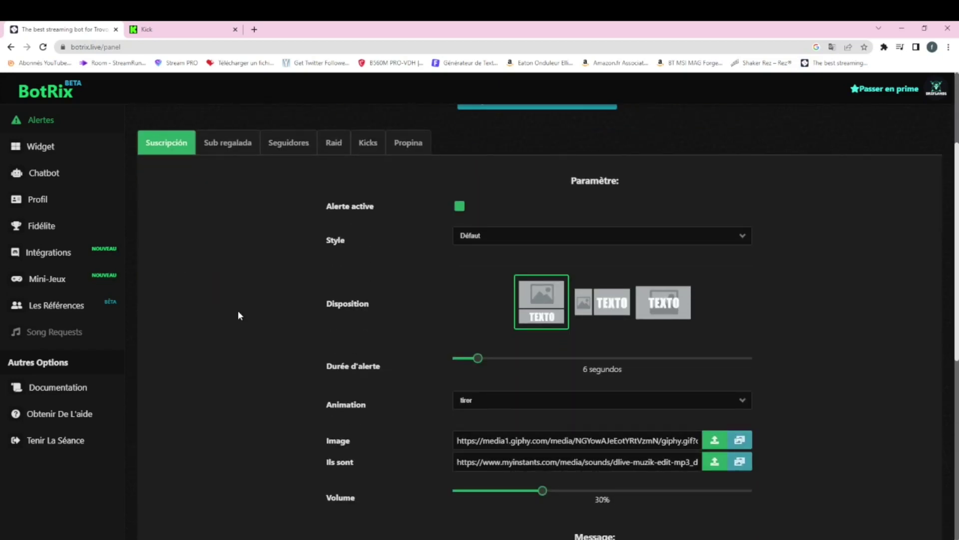
scroll(238, 311, "down", 7)
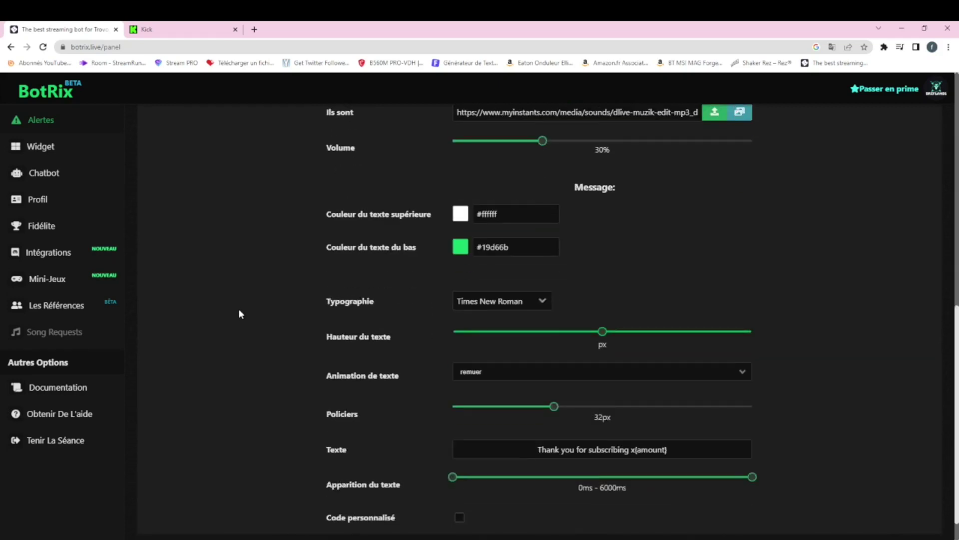
scroll(239, 314, "down", 1)
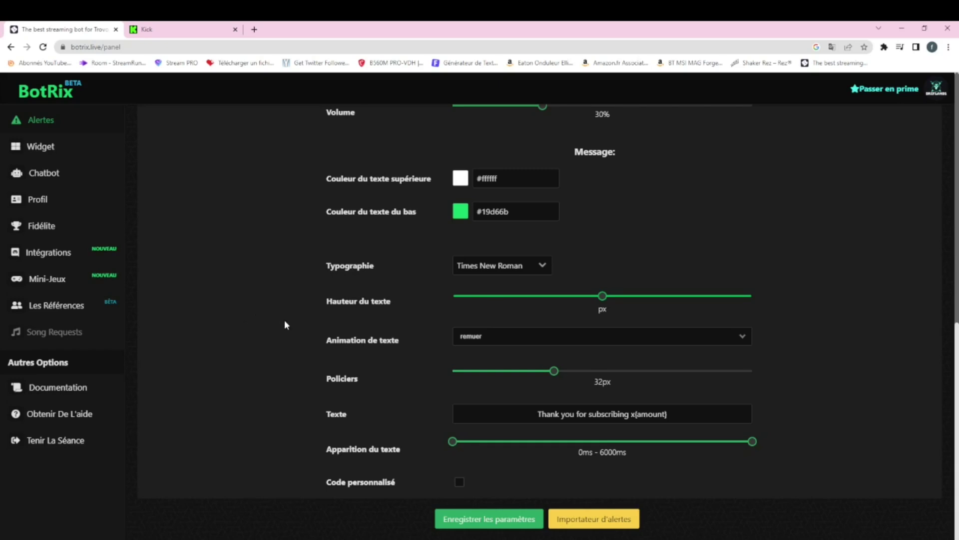
scroll(242, 317, "up", 6)
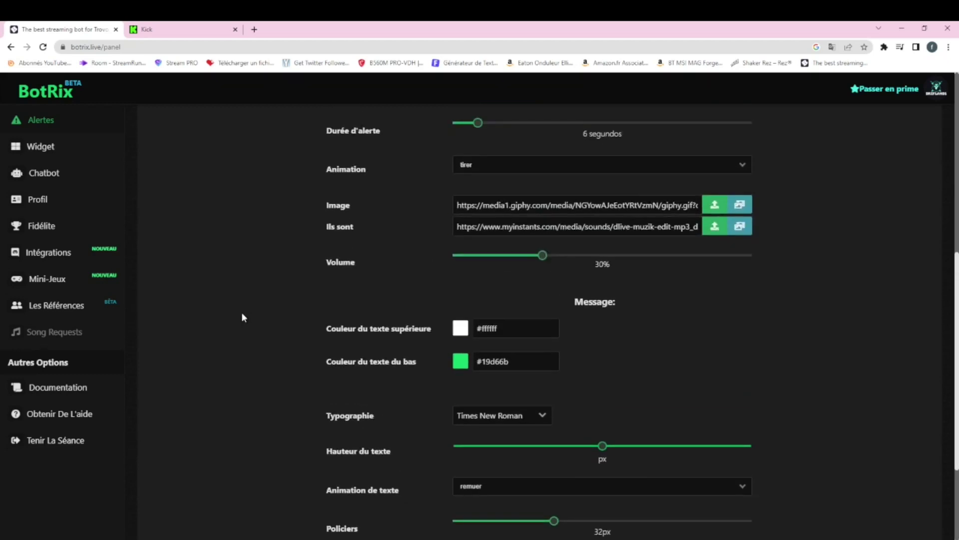
scroll(242, 317, "up", 3)
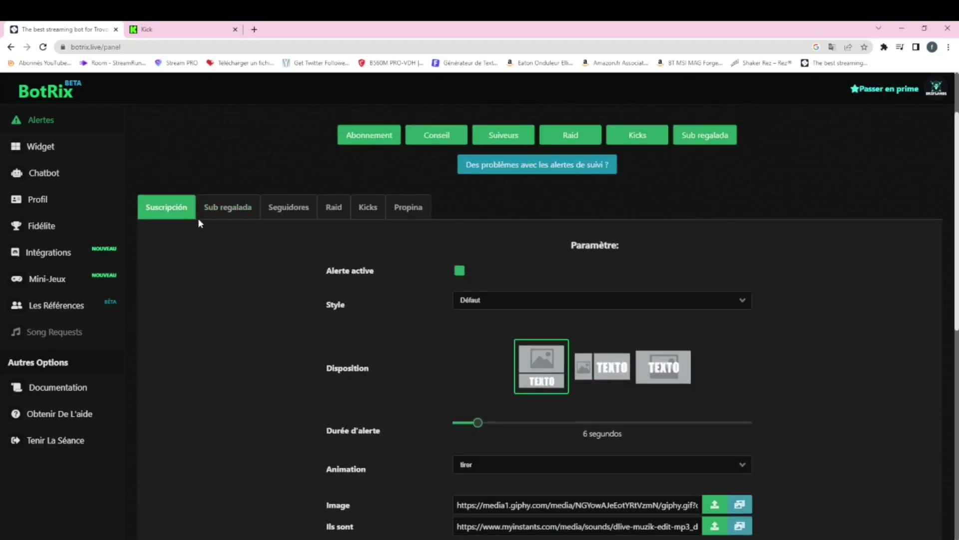
Look through the alert settings for gifted subs, followers, raids, Kicks and tips
left_click(229, 218)
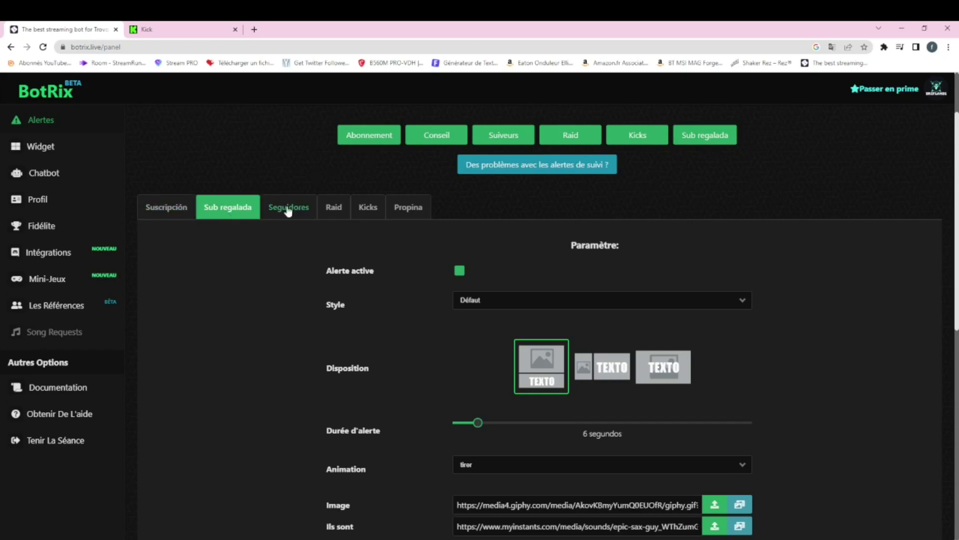
left_click(300, 209)
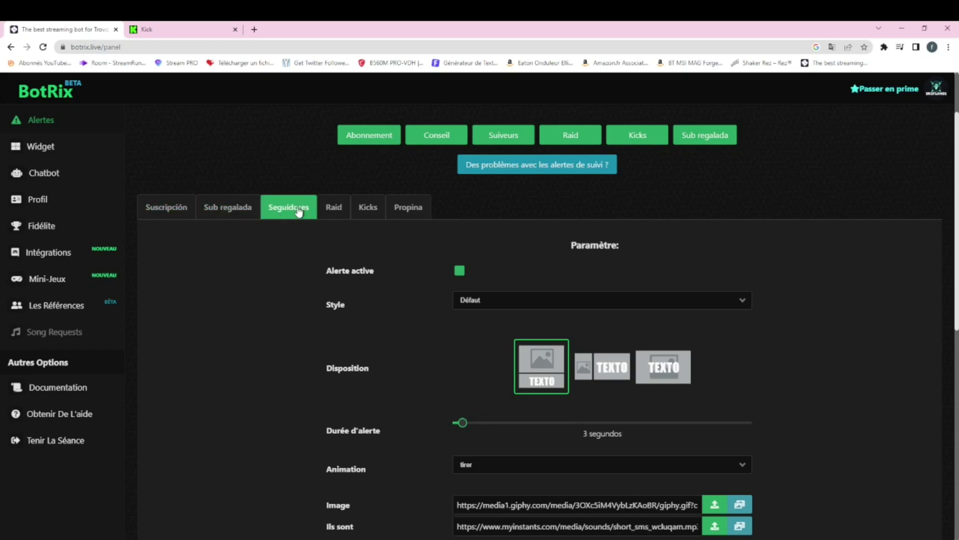
left_click(332, 208)
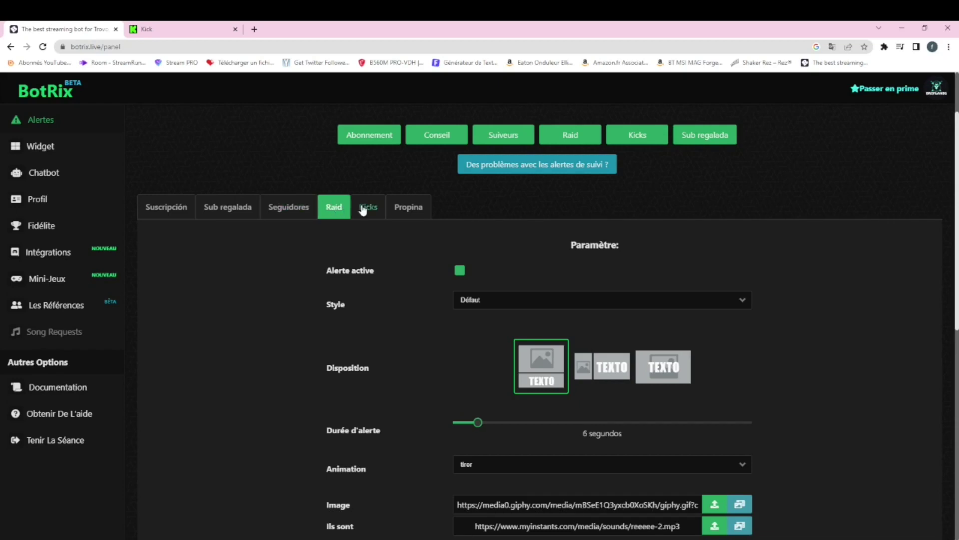
left_click(367, 208)
left_click(403, 209)
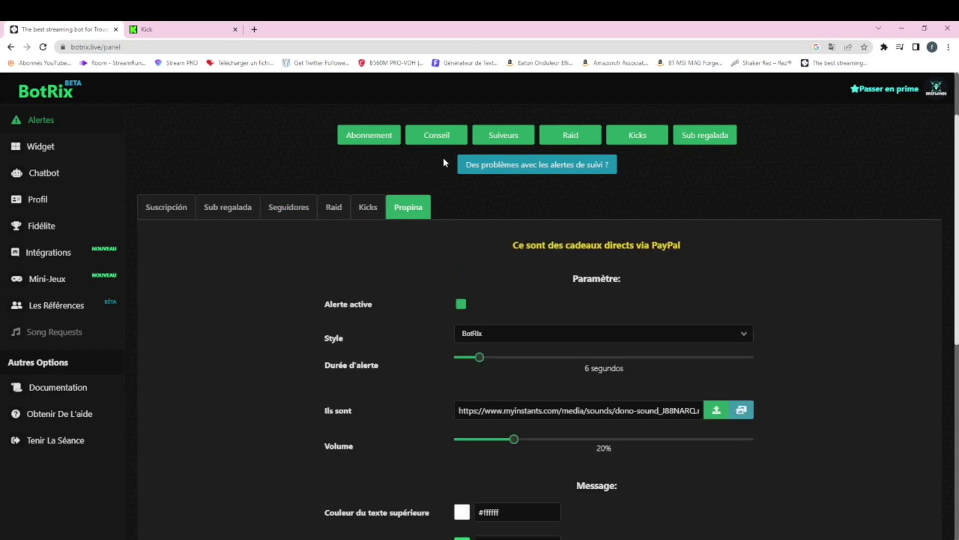
left_click(458, 136)
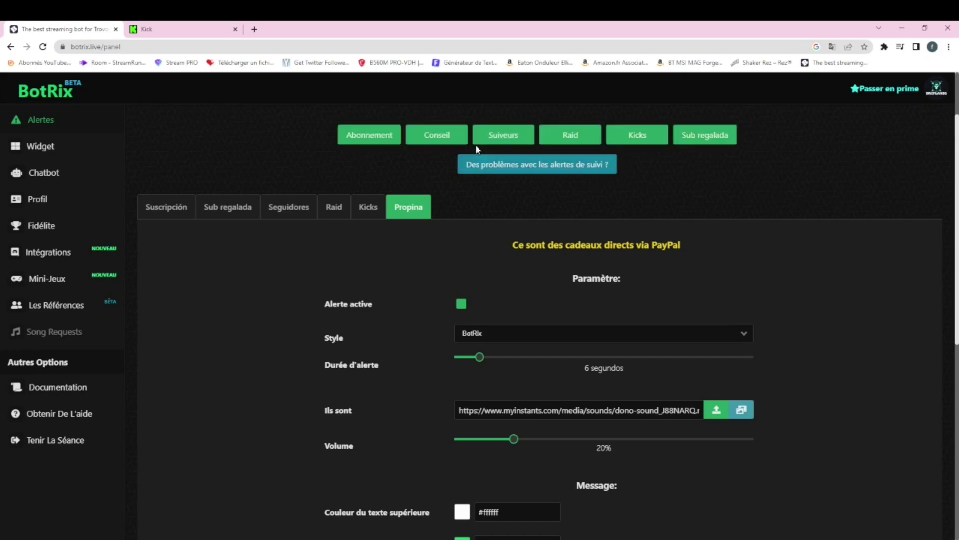
left_click(561, 136)
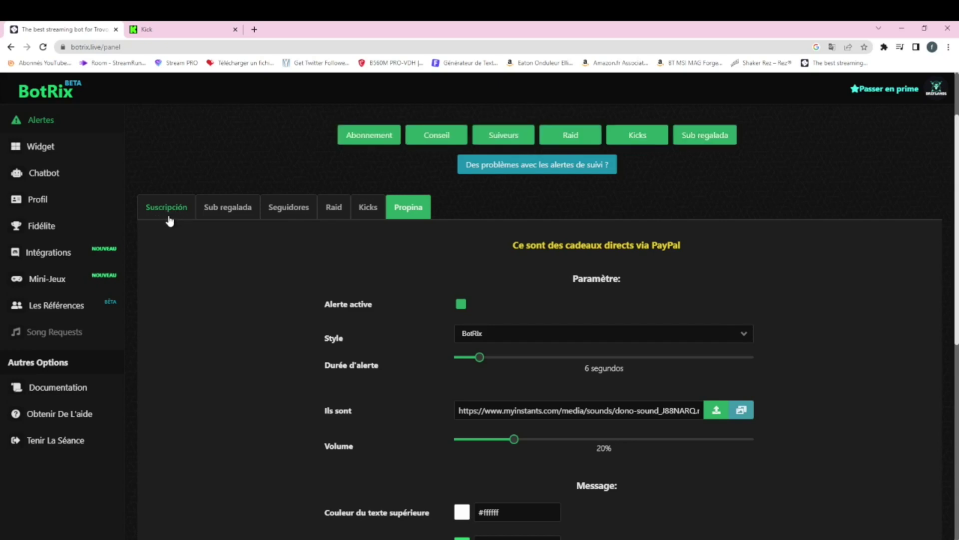
Browse the viewer counter and subathon entries in the widget gallery, and open the follower goal widget
double_click(47, 148)
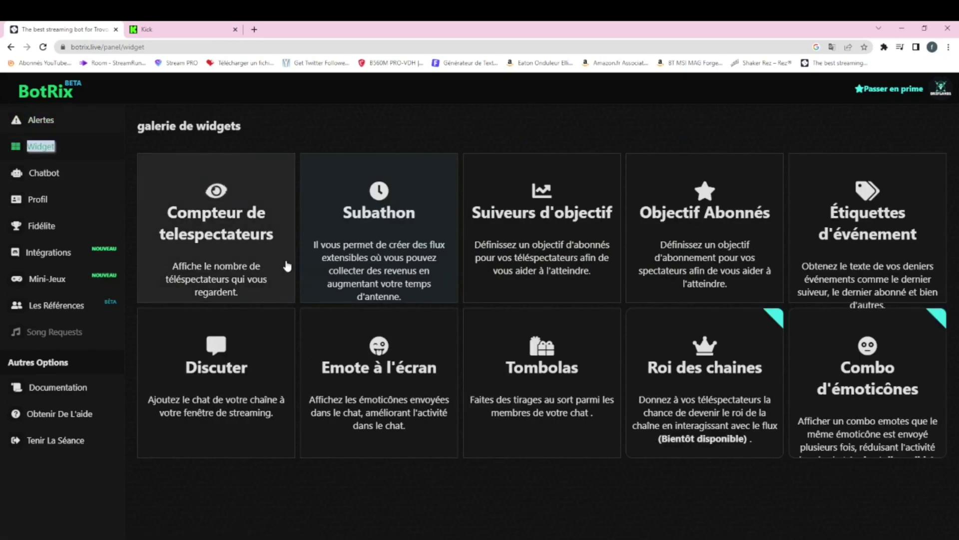
left_click(287, 260)
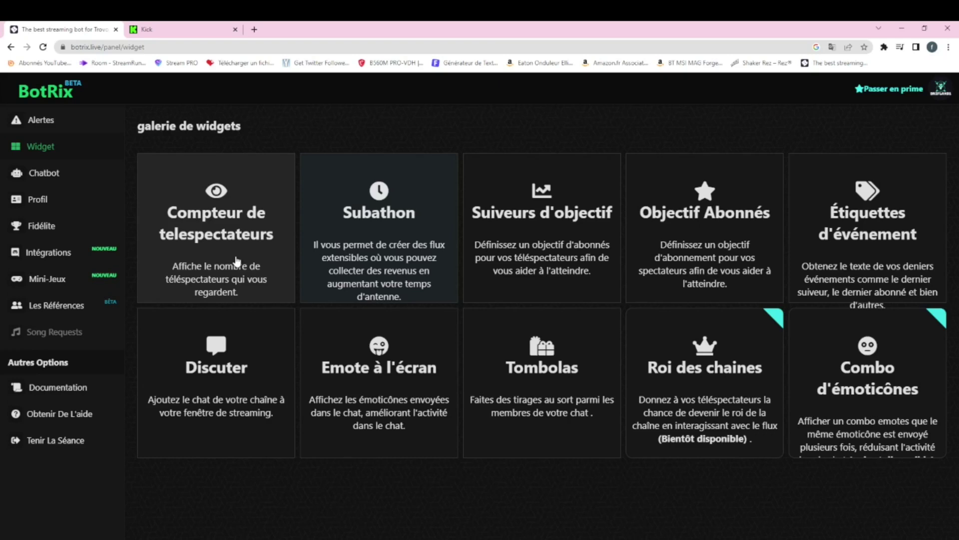
triple_click(256, 250)
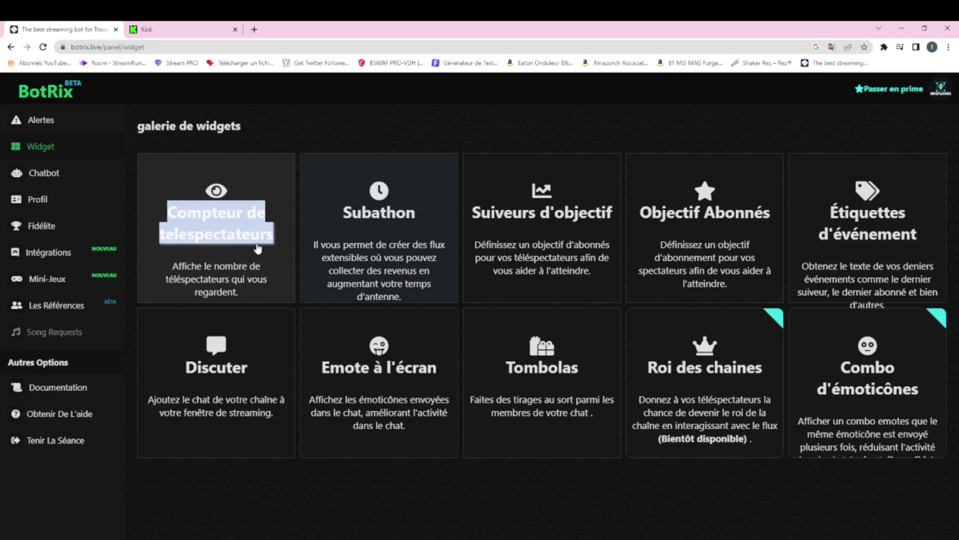
left_click(246, 252)
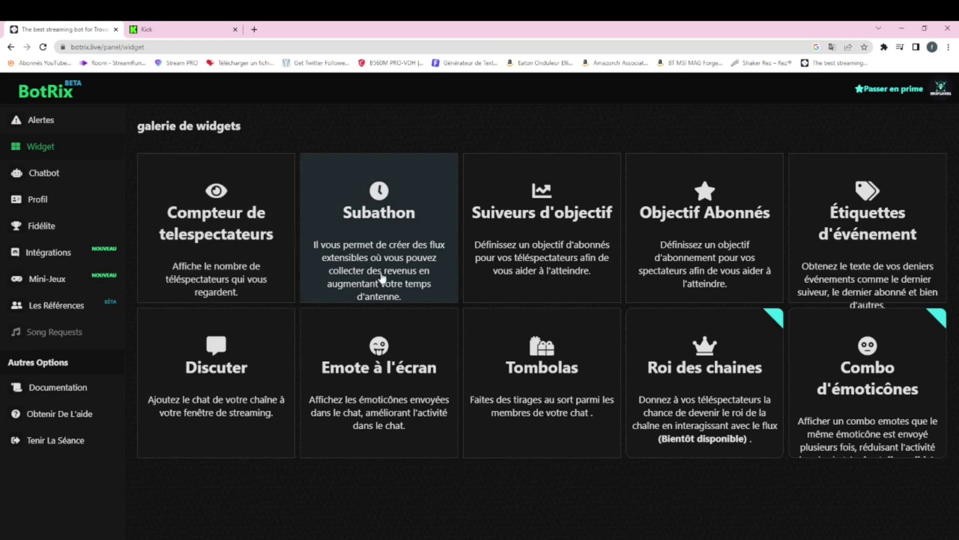
triple_click(407, 265)
left_click(543, 307)
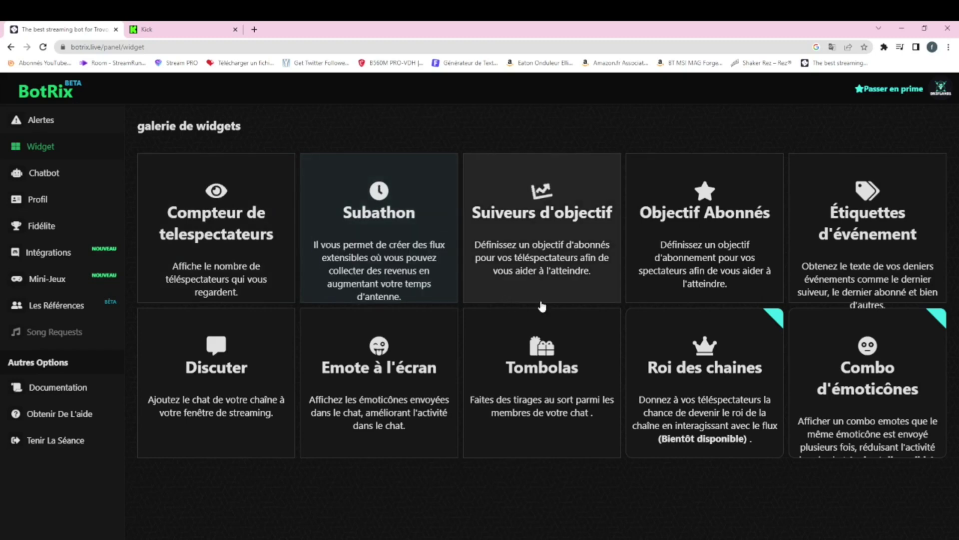
triple_click(594, 269)
left_click(542, 236)
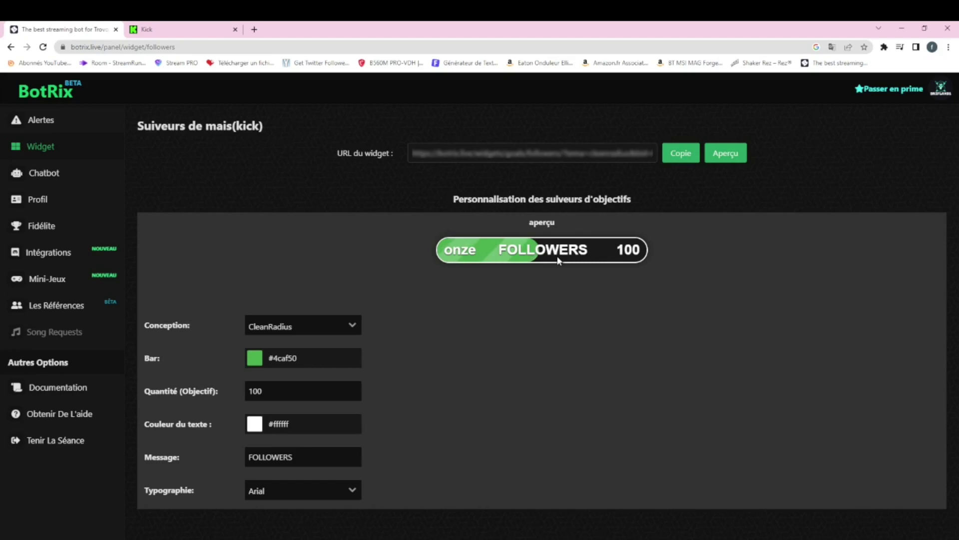
Return to the widget gallery and reopen the follower goal widget's customization page
double_click(33, 146)
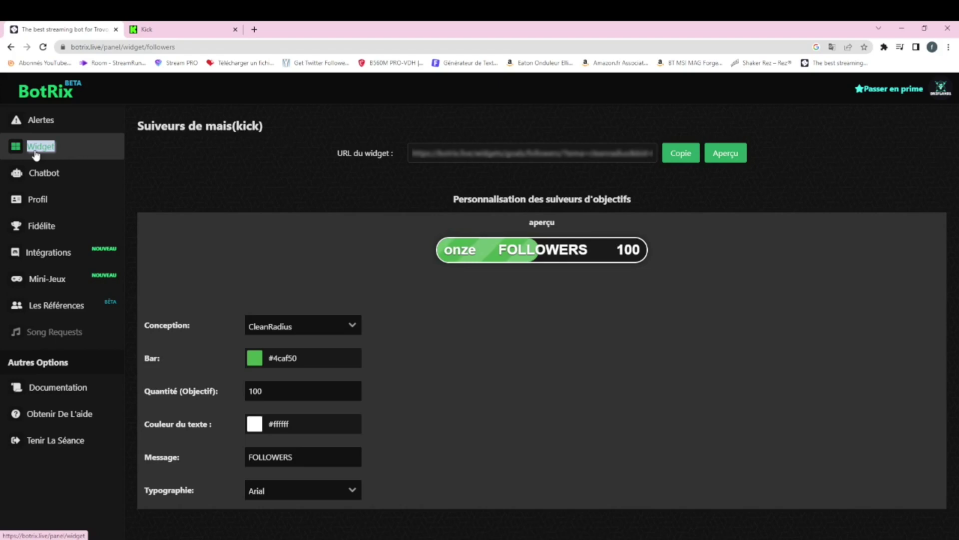
left_click(35, 150)
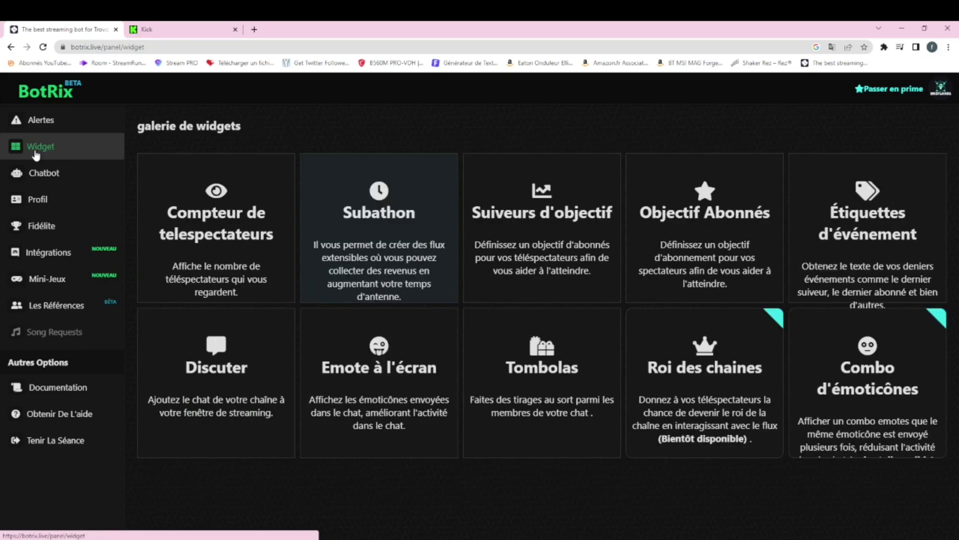
left_click(538, 247)
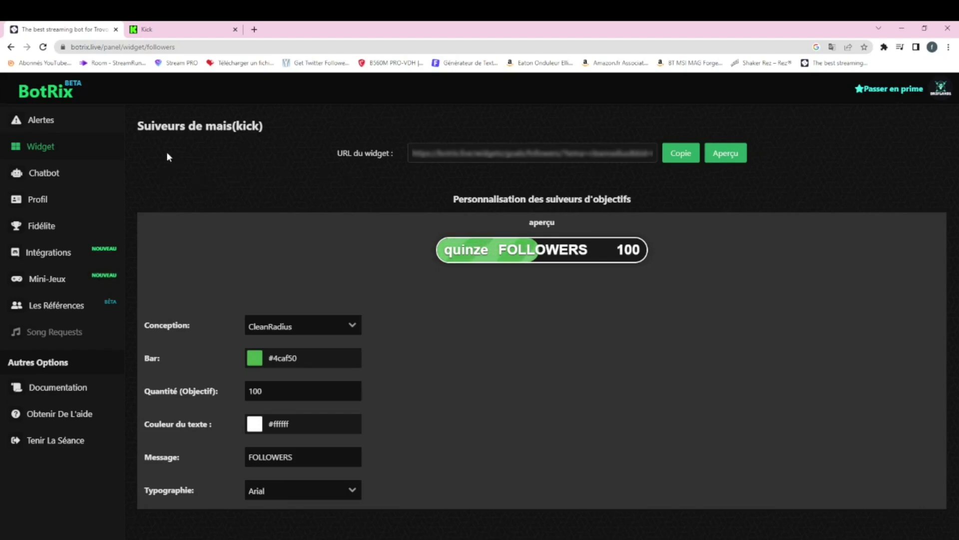
Go back to the widget gallery and examine the subscriber goal, event labels and chat widget descriptions
double_click(29, 150)
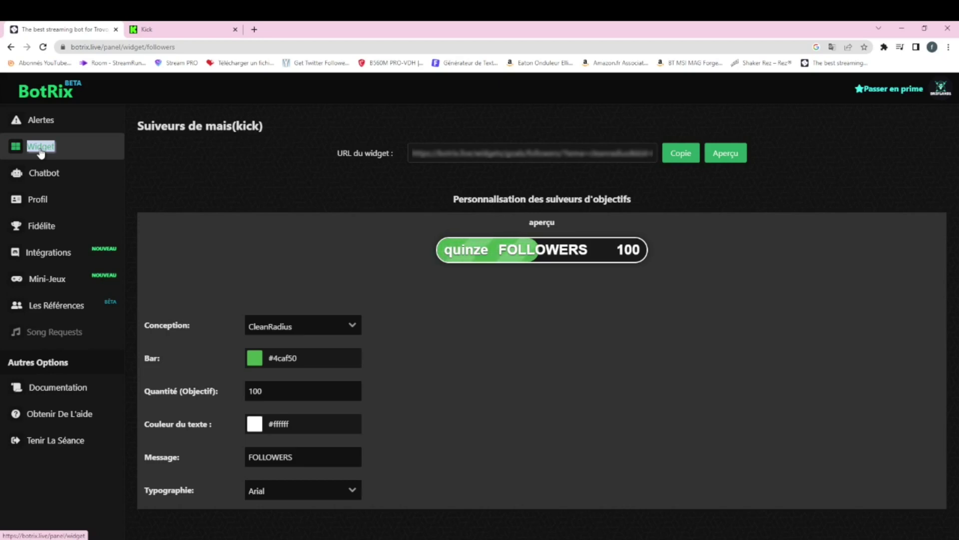
left_click(41, 147)
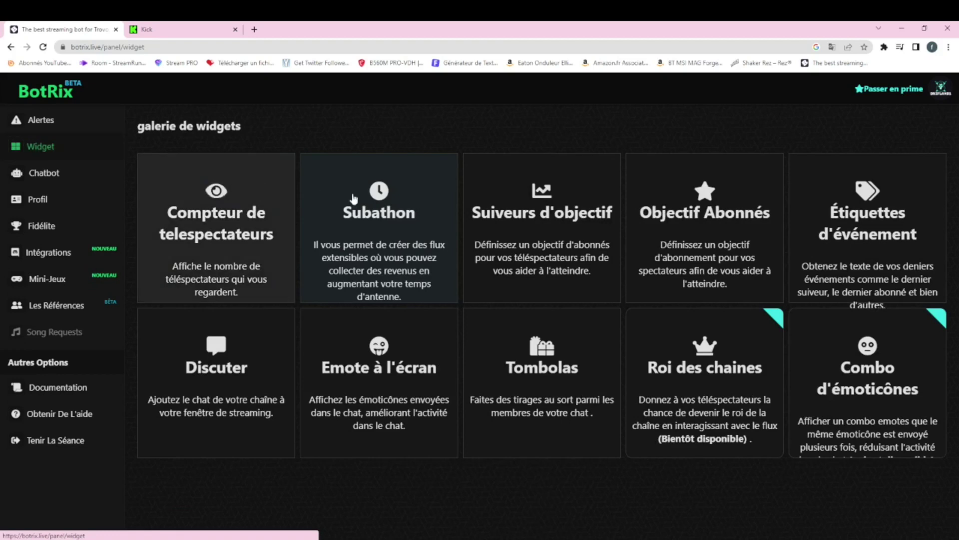
triple_click(739, 279)
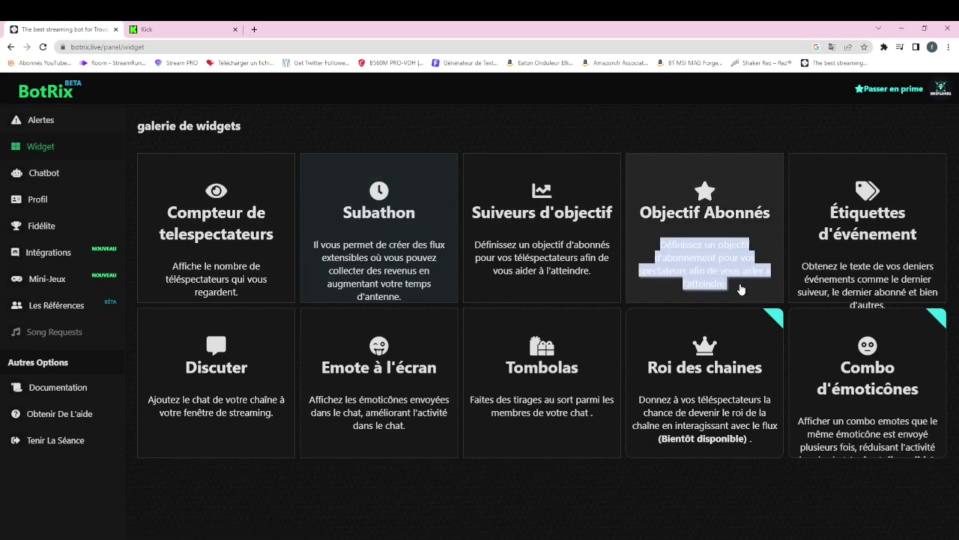
triple_click(896, 268)
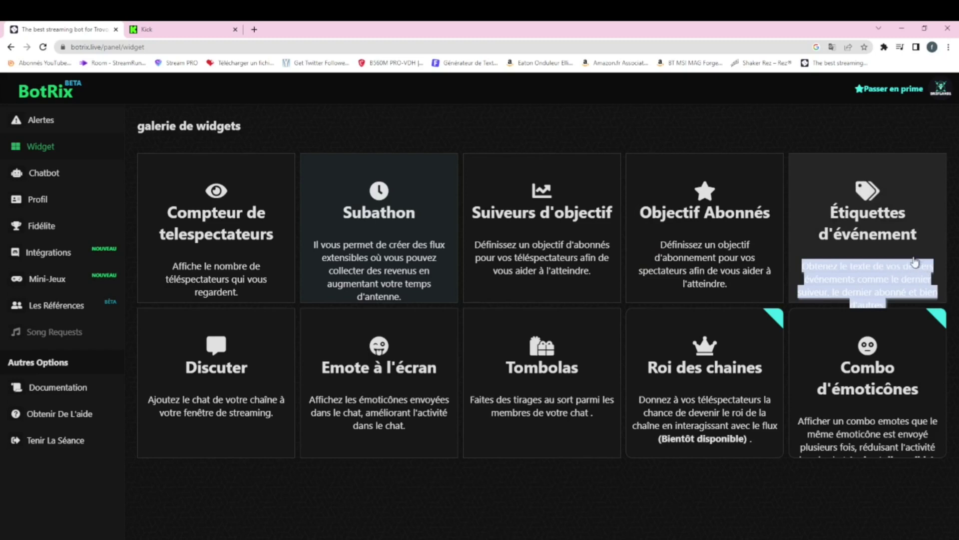
left_click(295, 282)
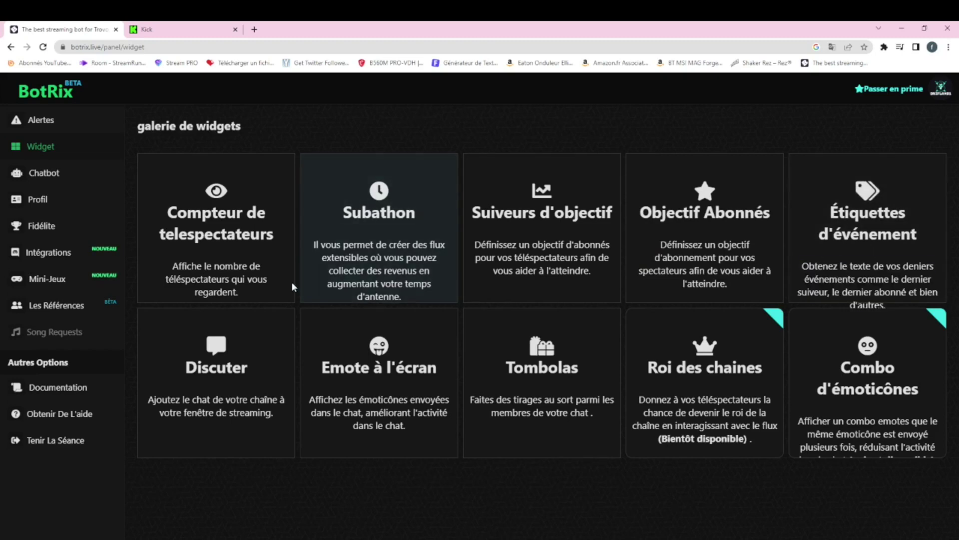
triple_click(238, 412)
double_click(231, 368)
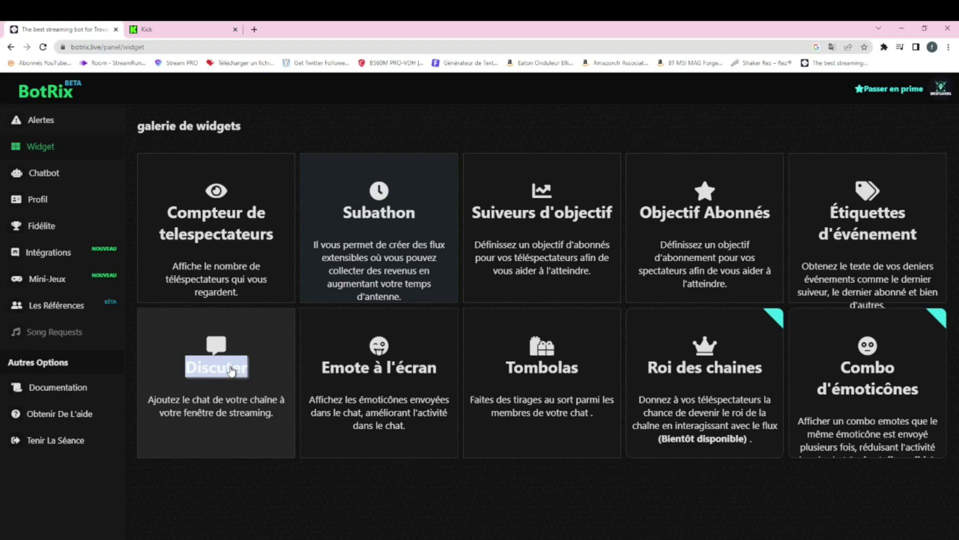
Examine the on-screen emote, raffle, king of the channel and emote combo widget descriptions in the gallery
left_click(511, 386)
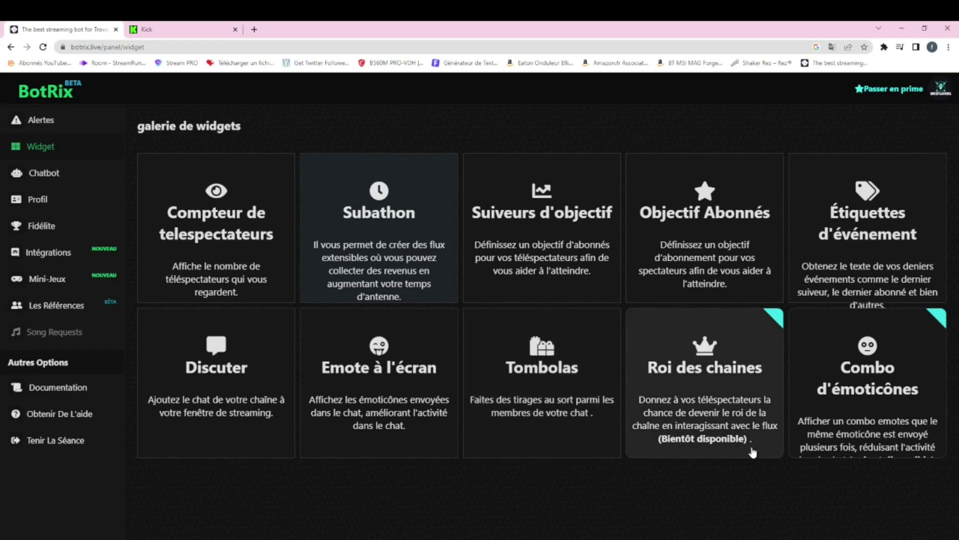
triple_click(805, 428)
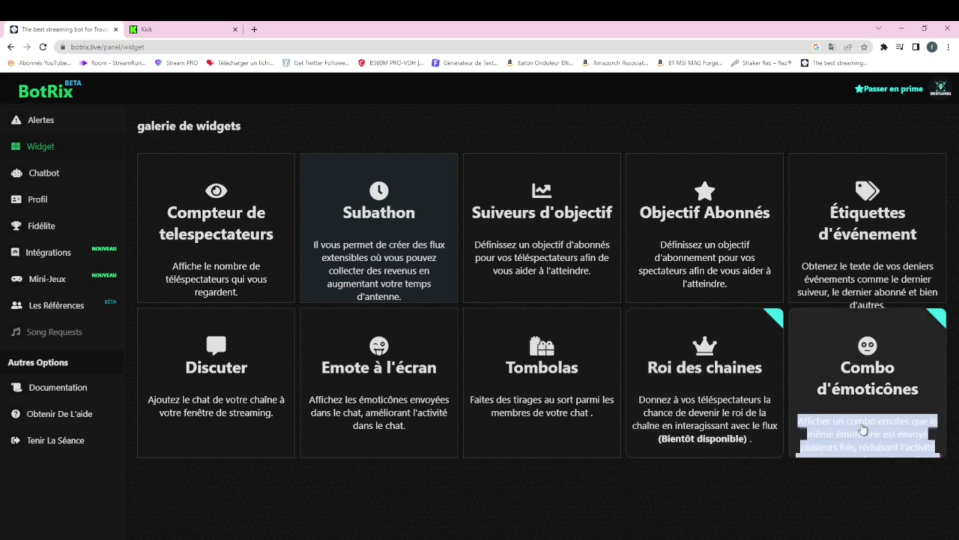
left_click(265, 349)
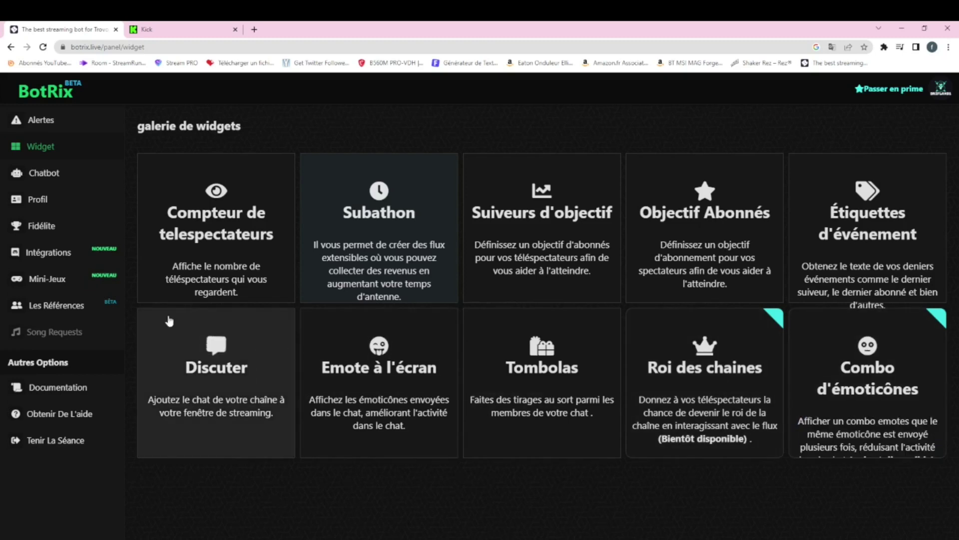
Open the chatbot page and review its moderation protections and bot name settings
left_click(43, 174)
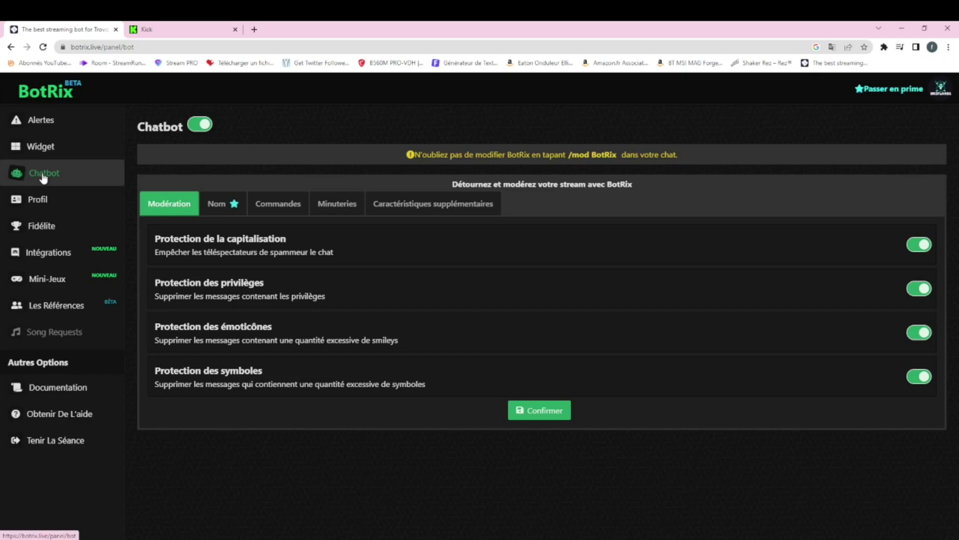
double_click(43, 175)
left_click(231, 286)
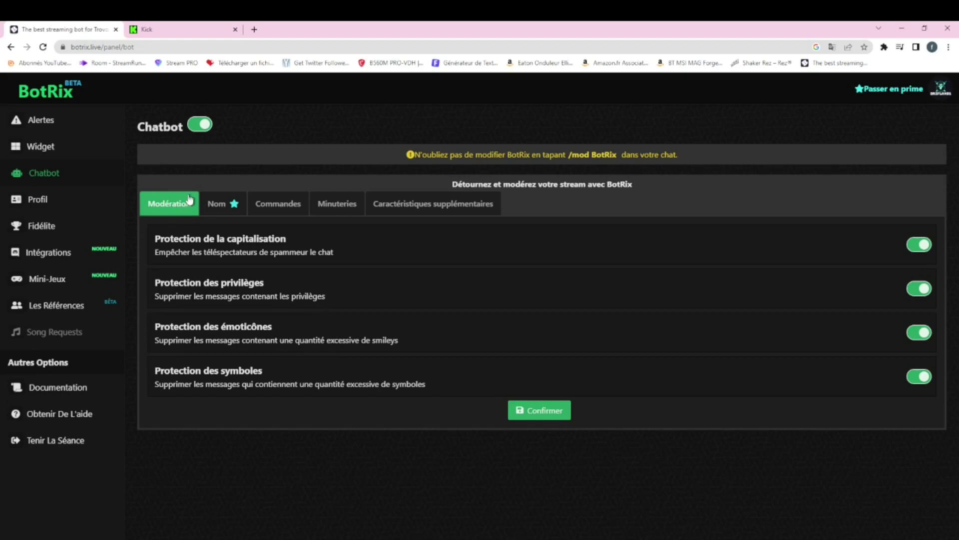
left_click(216, 206)
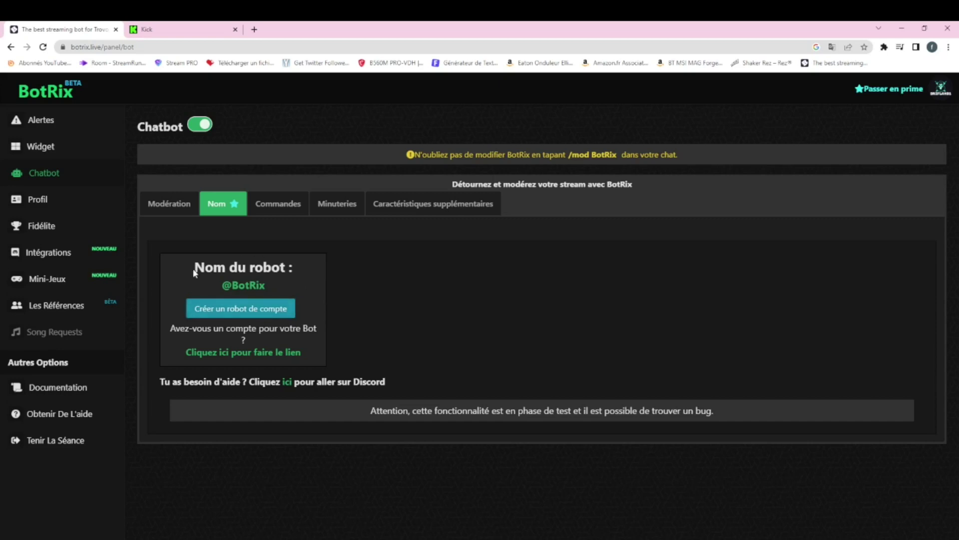
Look through the list of existing custom chat commands and their messages
left_click(283, 215)
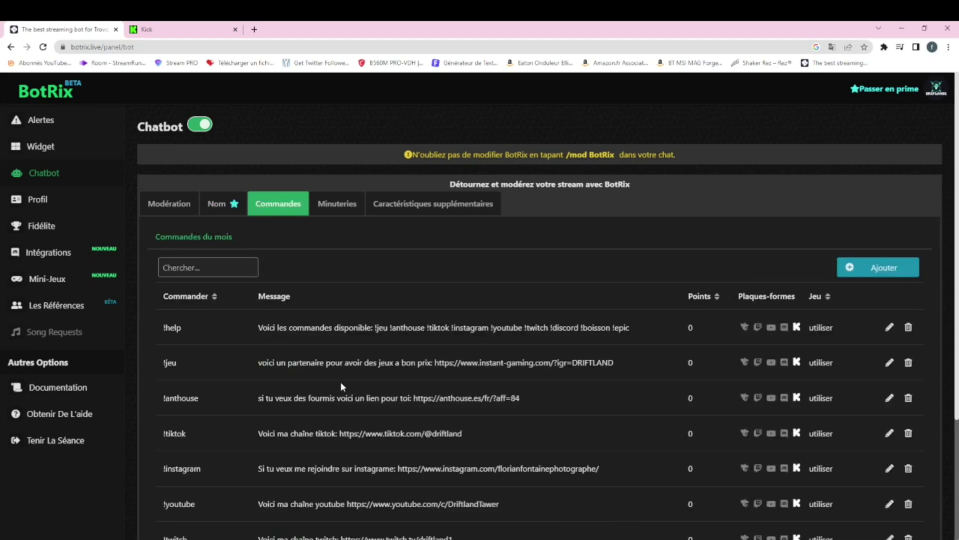
scroll(340, 382, "down", 3)
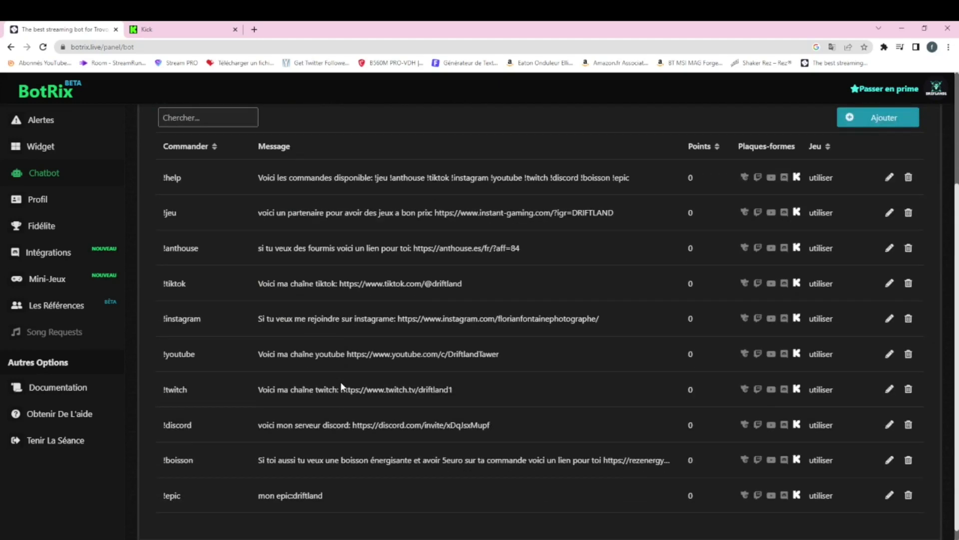
scroll(341, 384, "down", 1)
scroll(340, 386, "up", 3)
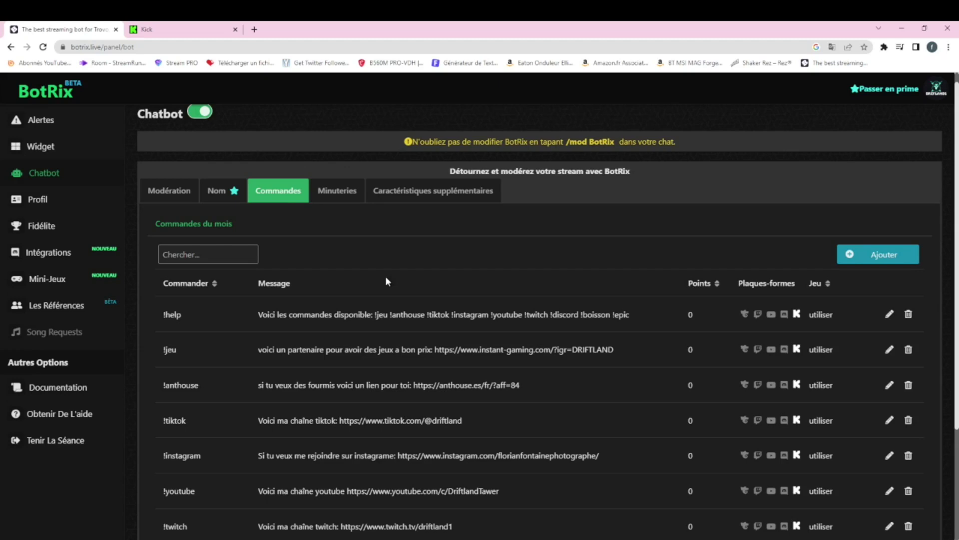
Start a new chatbot command and name it !teste
left_click(872, 260)
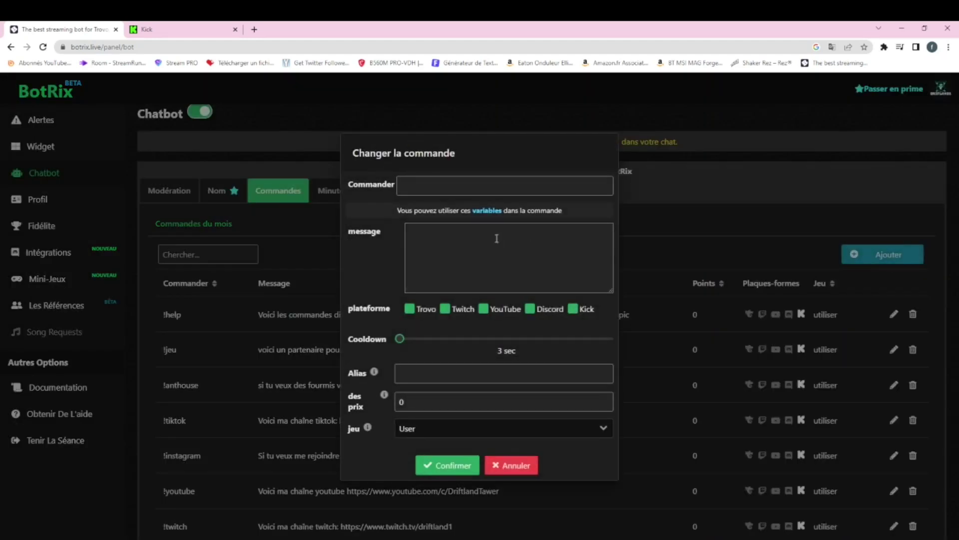
left_click(444, 183)
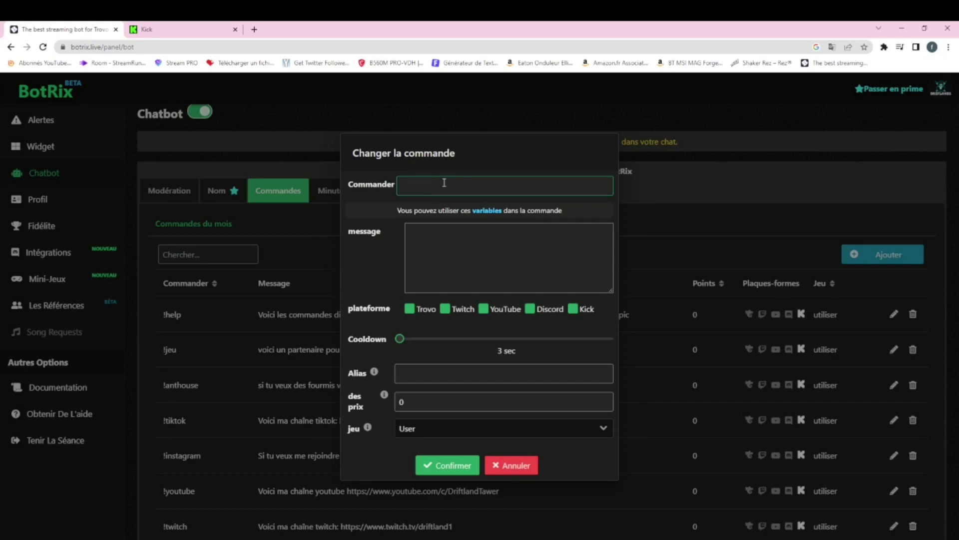
type("!")
key("BackSpace")
type("!teste")
Restrict the !teste command to Kick by disabling Trovo, Twitch, YouTube and Discord
left_click(410, 312)
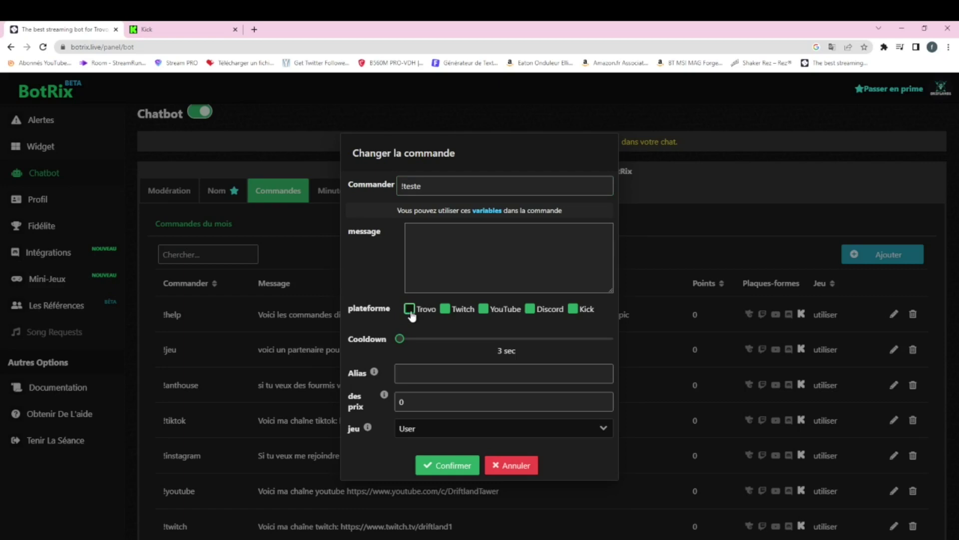
left_click(444, 310)
left_click(484, 310)
left_click(530, 309)
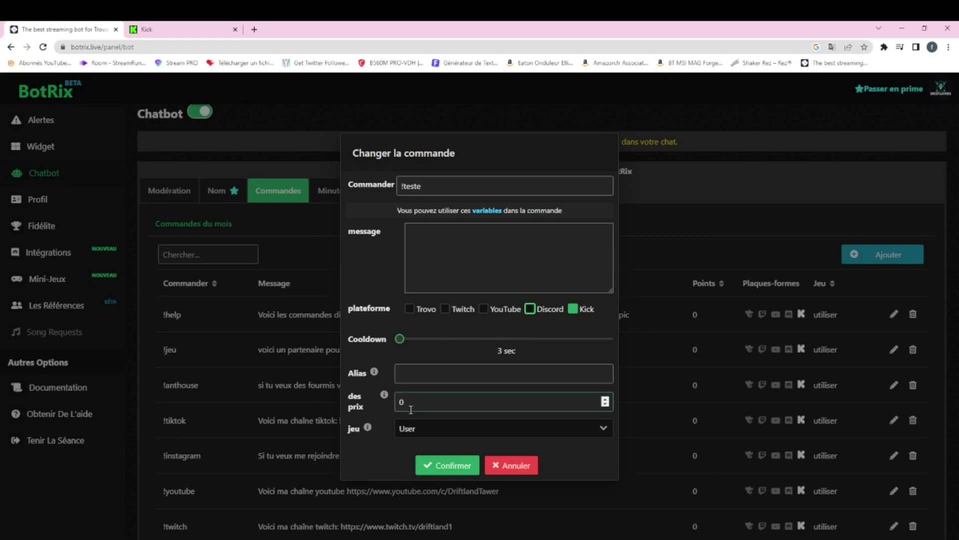
Review the command's alias, price and user rank options, and try to save the !teste command
left_click(419, 374)
left_click(397, 402)
key("Tab")
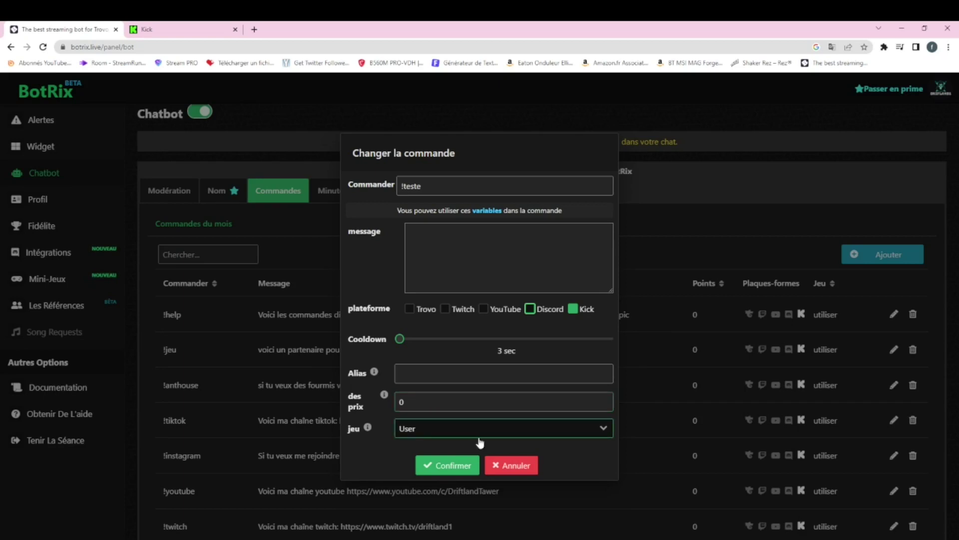
left_click(553, 434)
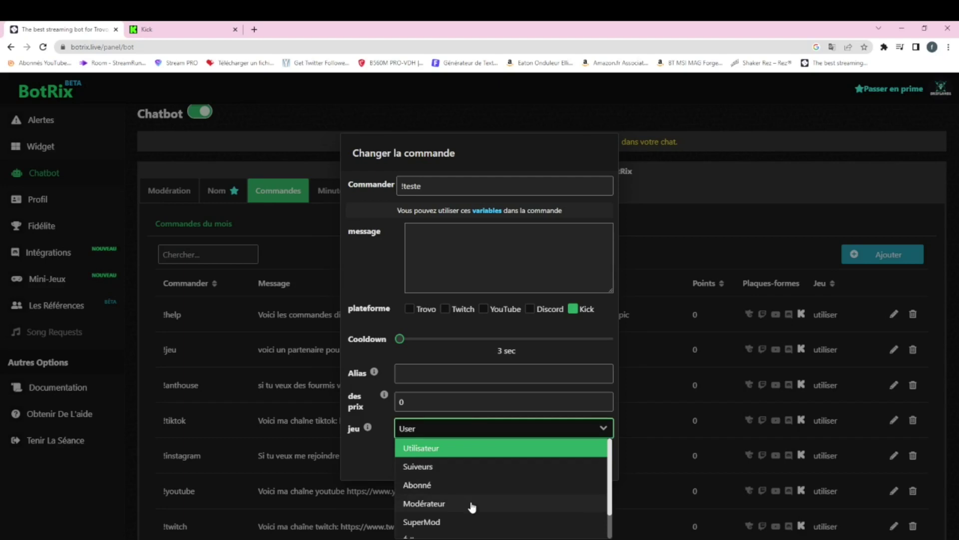
scroll(472, 507, "down", 1)
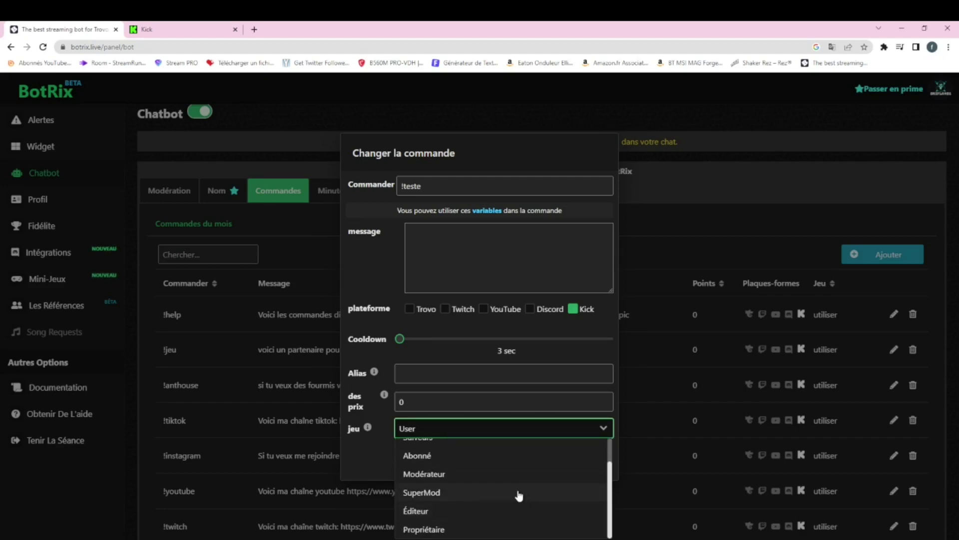
left_click(373, 354)
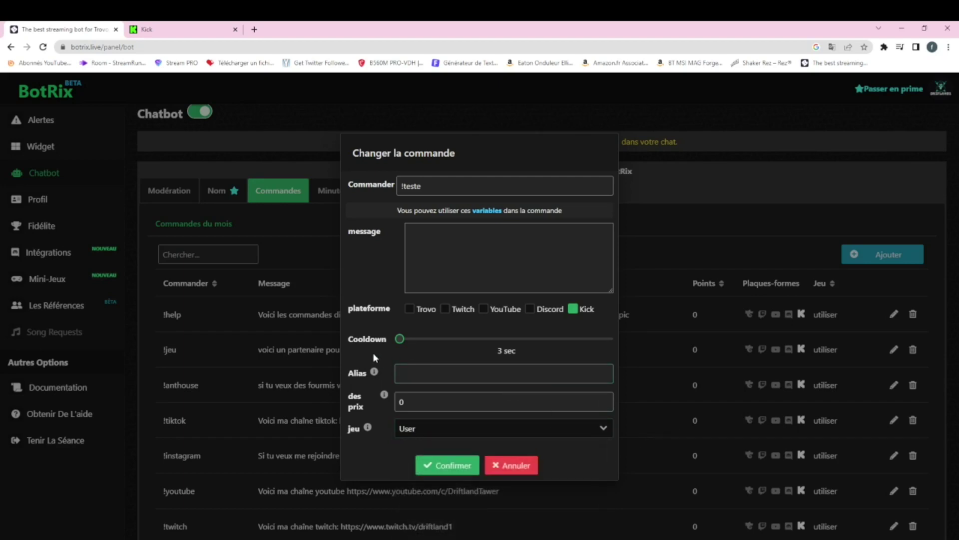
left_click(463, 467)
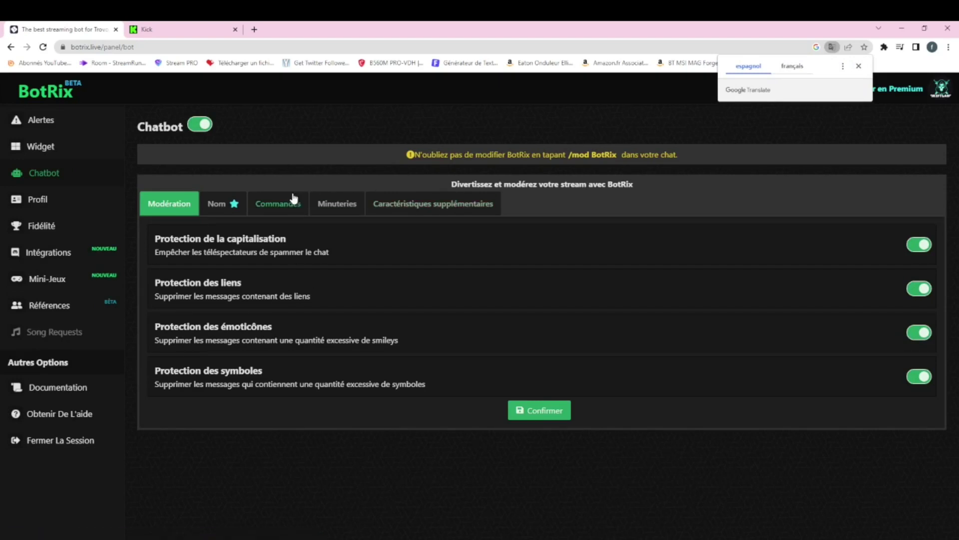
Reopen the chatbot's command list and check all its entries from !help to !epic
left_click(297, 211)
scroll(332, 314, "down", 3)
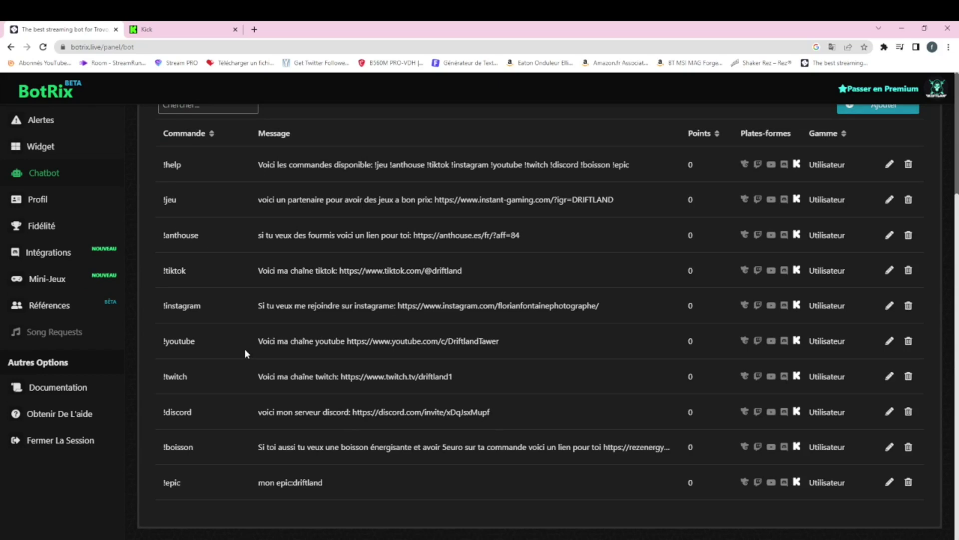
scroll(245, 351, "up", 2)
scroll(245, 349, "up", 2)
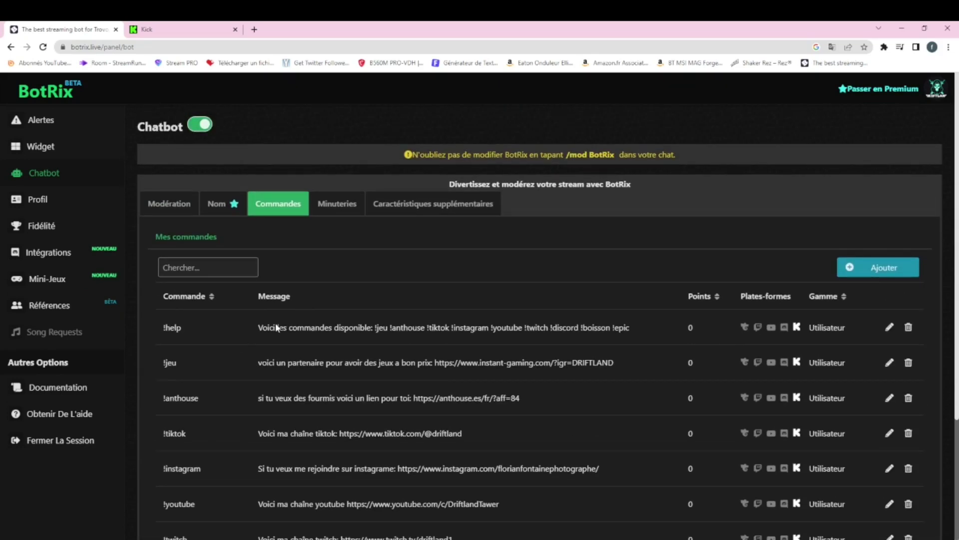
scroll(276, 327, "down", 3)
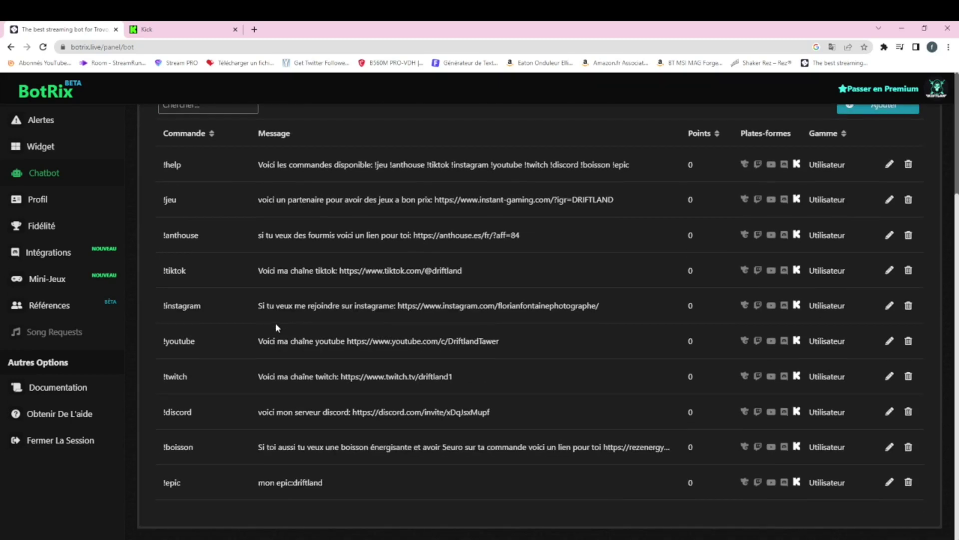
scroll(276, 328, "up", 3)
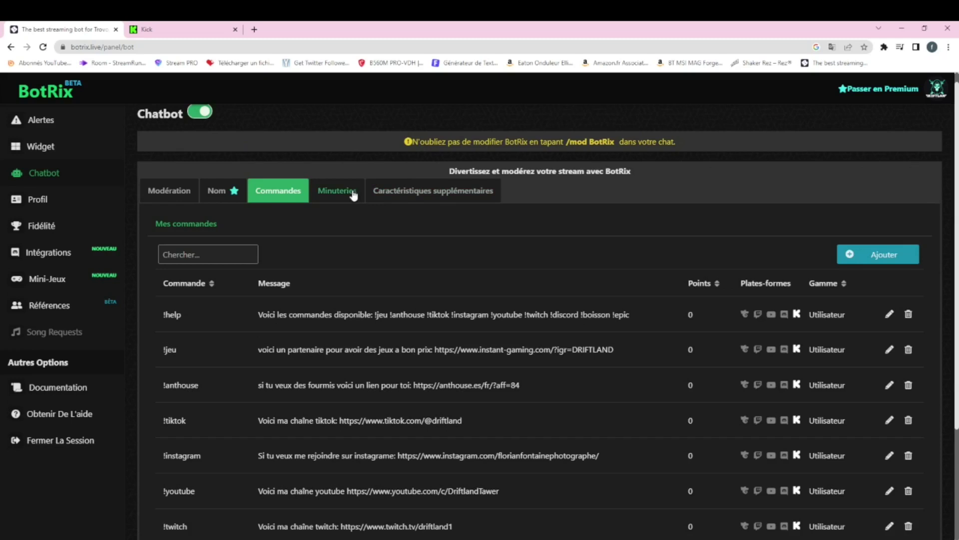
Add a new chatbot timer with the message "teste"
double_click(334, 198)
left_click(337, 196)
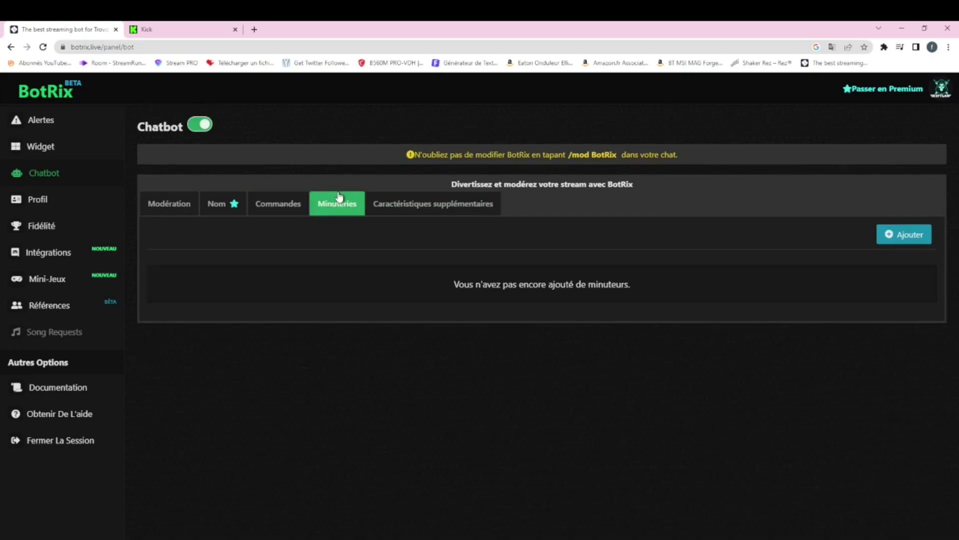
left_click(886, 234)
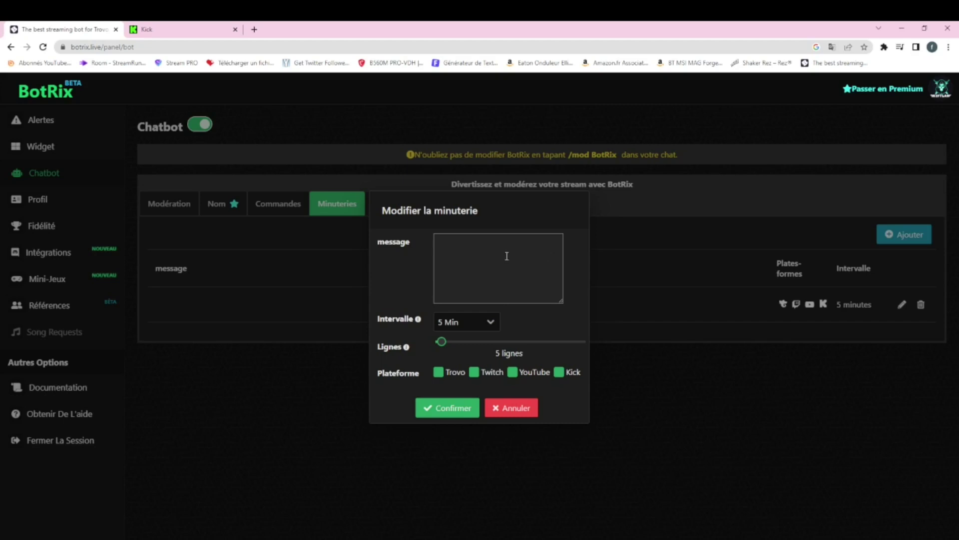
left_click(464, 247)
left_click(487, 327)
left_click(484, 256)
left_click(464, 255)
type("teste")
Keep the timer's interval at 5 minutes, disable Trovo, Twitch and YouTube so only Kick remains, and save it
left_click(497, 326)
left_click(460, 348)
left_click(439, 372)
left_click(475, 373)
left_click(511, 372)
left_click(452, 408)
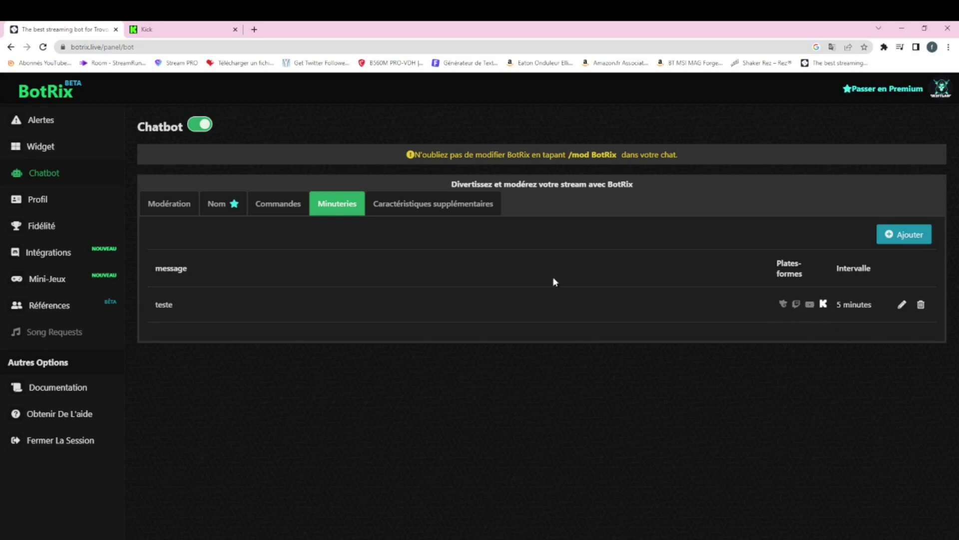
Examine the chatbot's additional features: chat alerts, voice messages, level system, points system and Nightbot import
triple_click(403, 211)
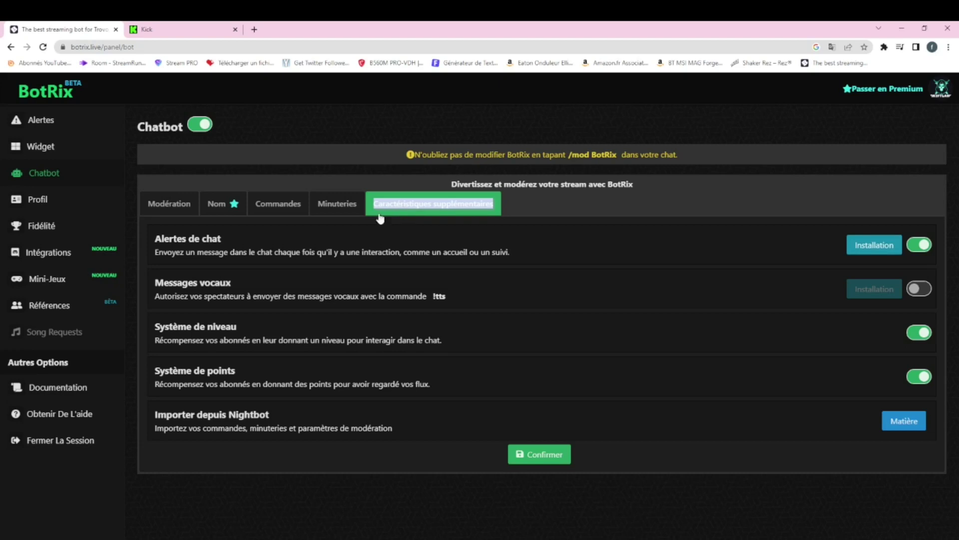
left_click(854, 264)
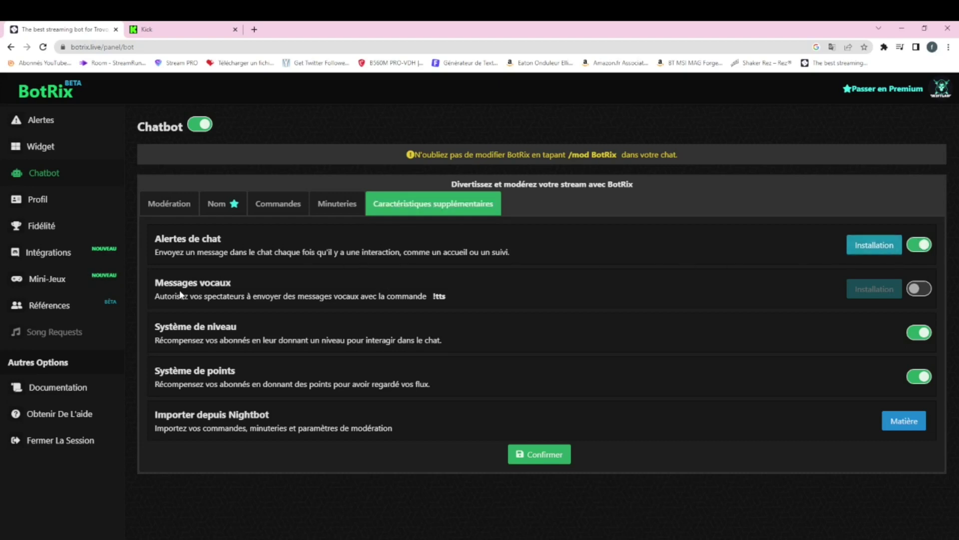
triple_click(248, 296)
left_click(599, 303)
triple_click(435, 344)
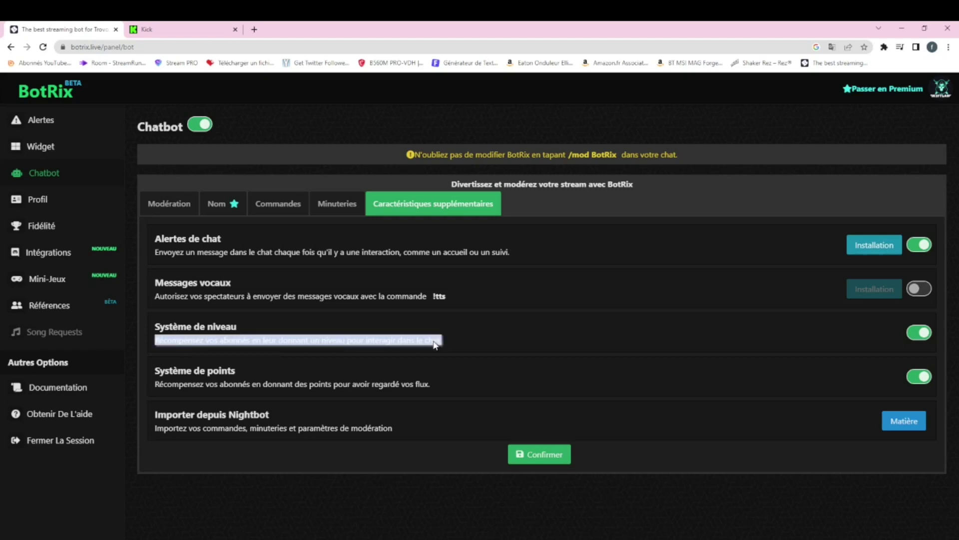
left_click(484, 352)
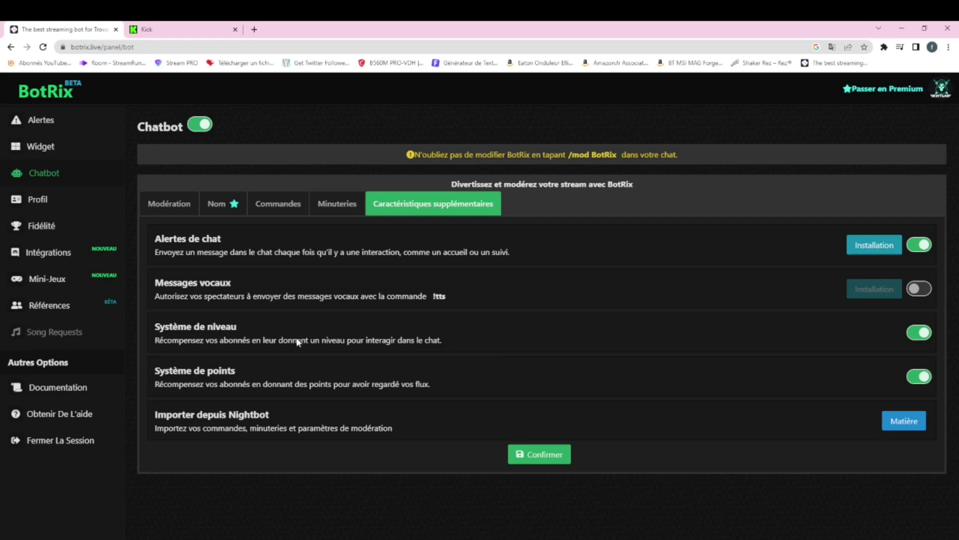
triple_click(330, 340)
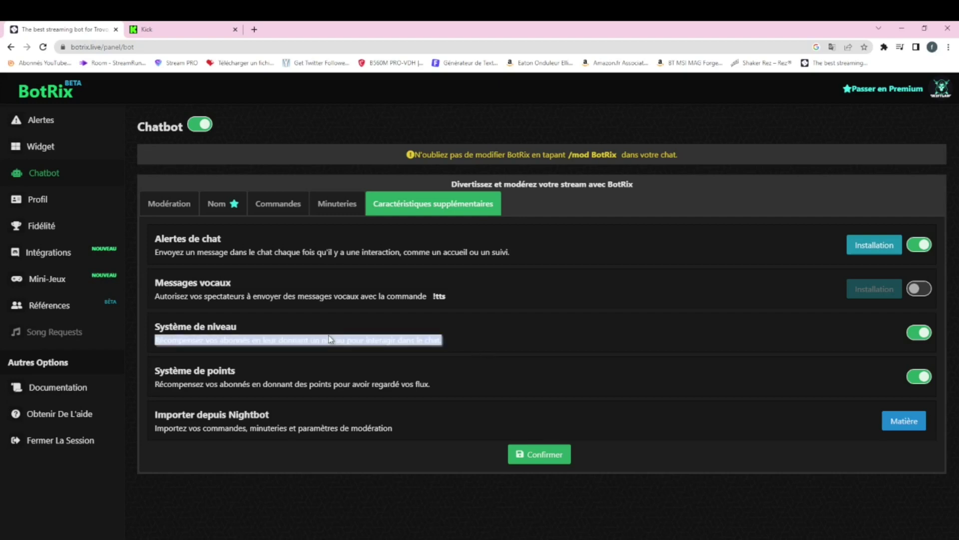
left_click(469, 393)
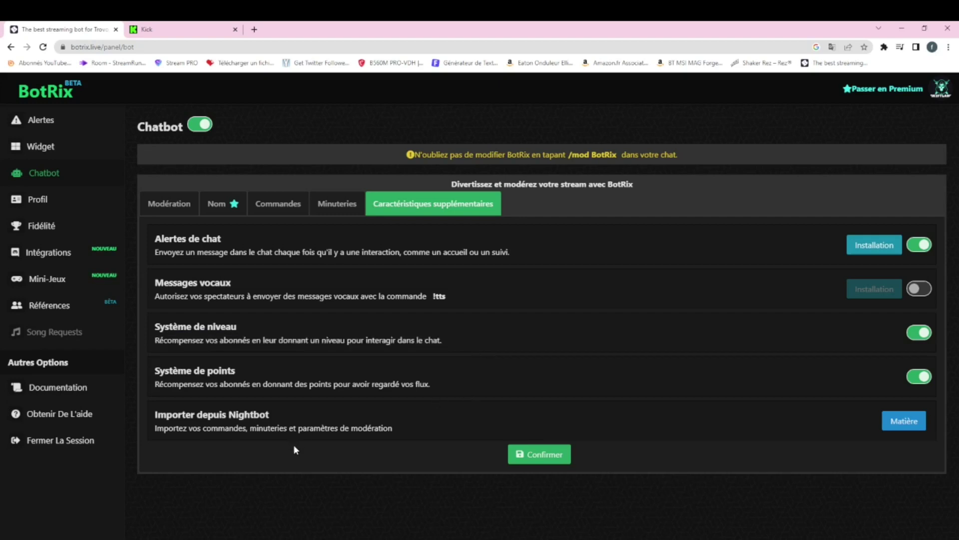
triple_click(249, 428)
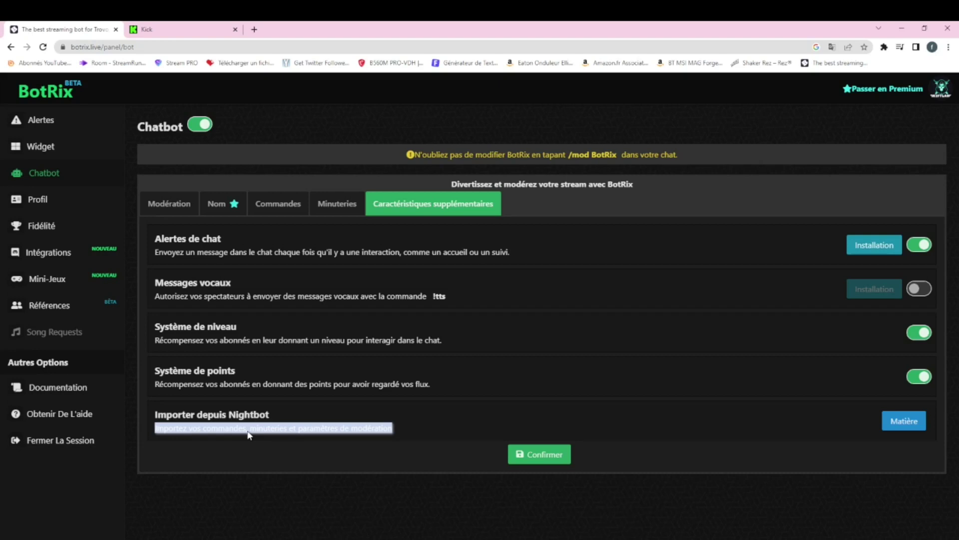
left_click(405, 434)
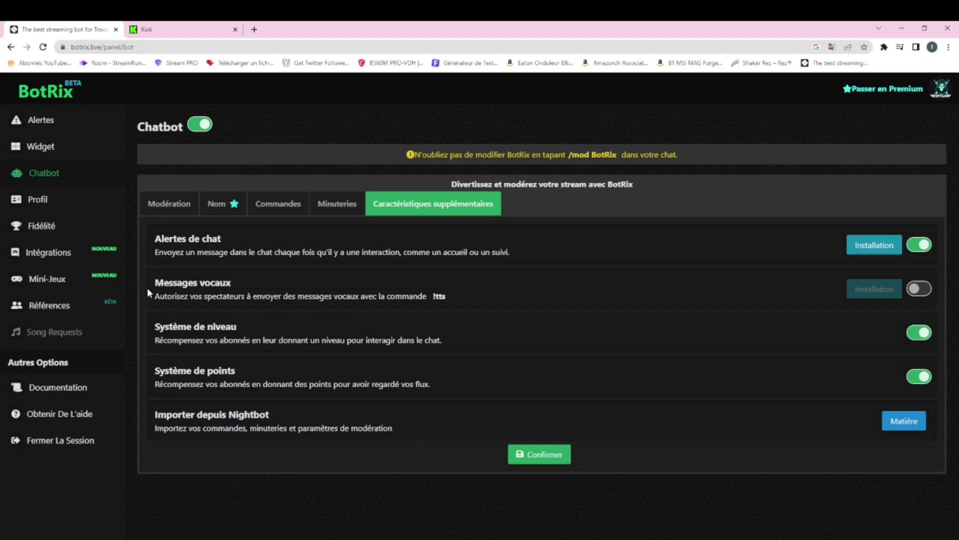
View the profile page with its linked platforms, and open the loyalty system's leaderboard
left_click(48, 208)
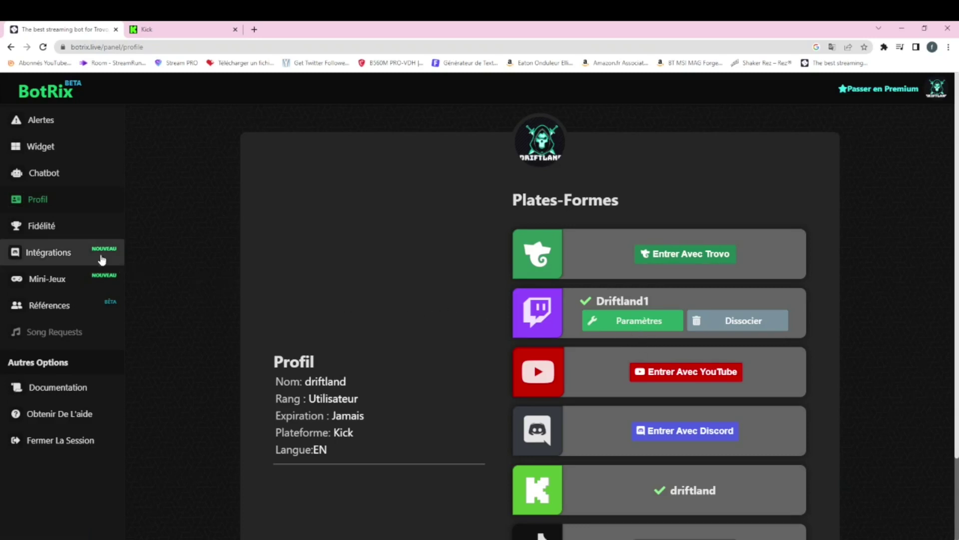
left_click(61, 229)
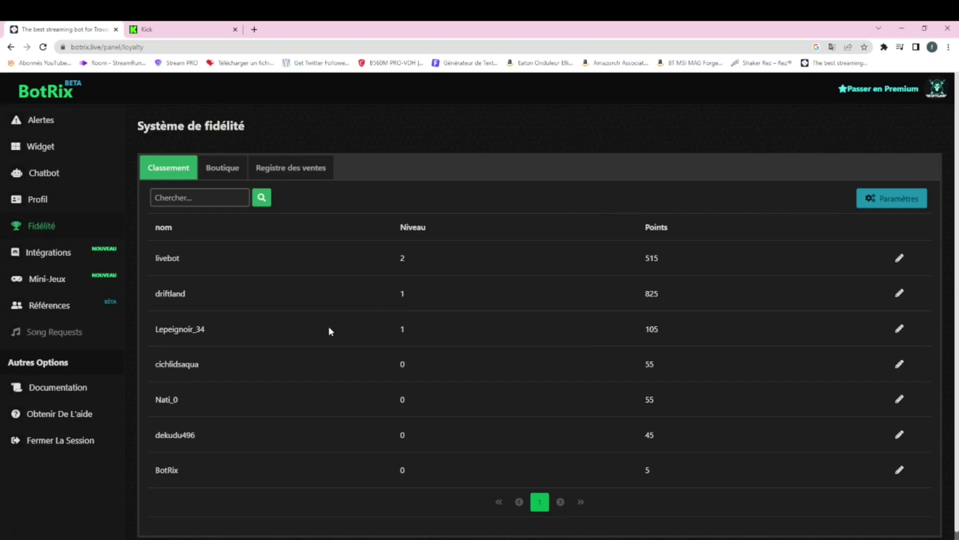
Look over the loyalty leaderboard and view the points and level editor for the second-listed user, closing it without changes
scroll(328, 331, "down", 1)
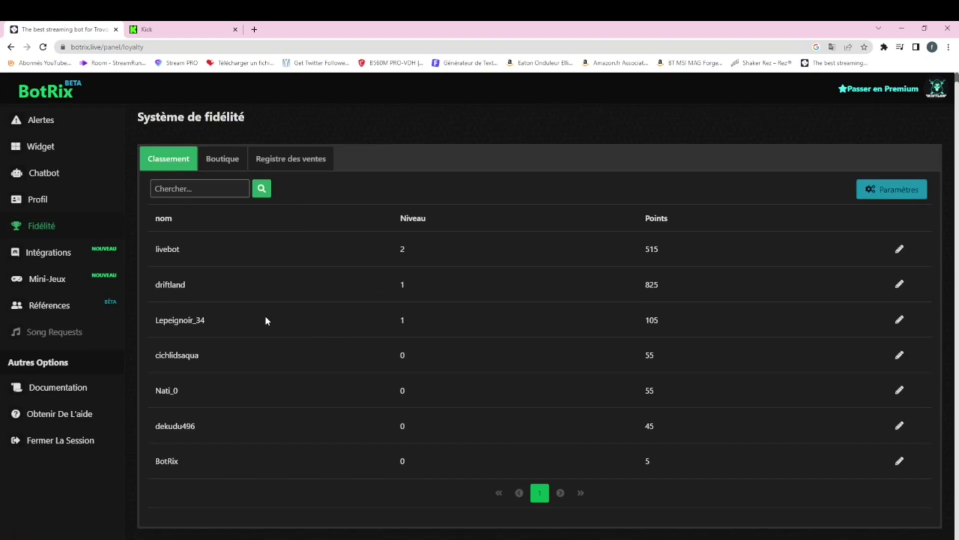
scroll(264, 315, "up", 1)
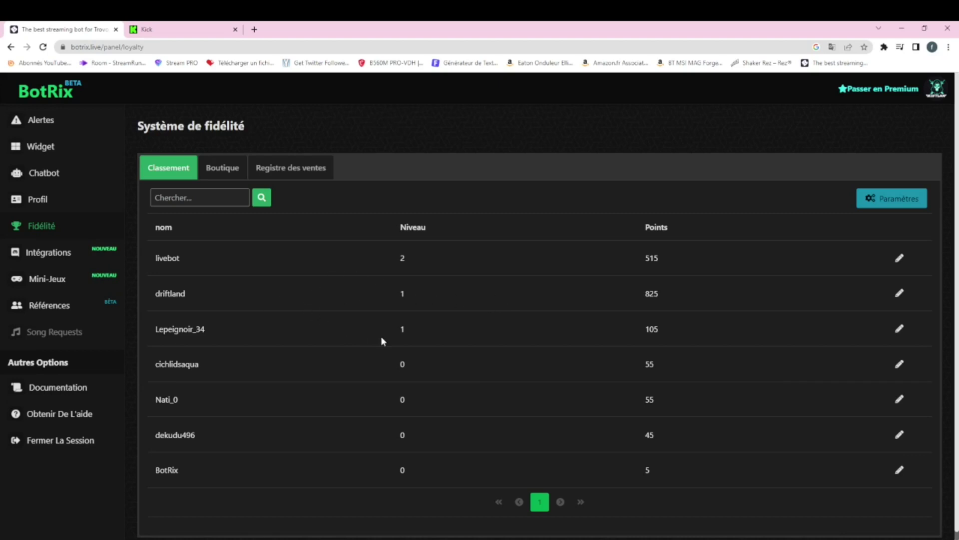
left_click(899, 293)
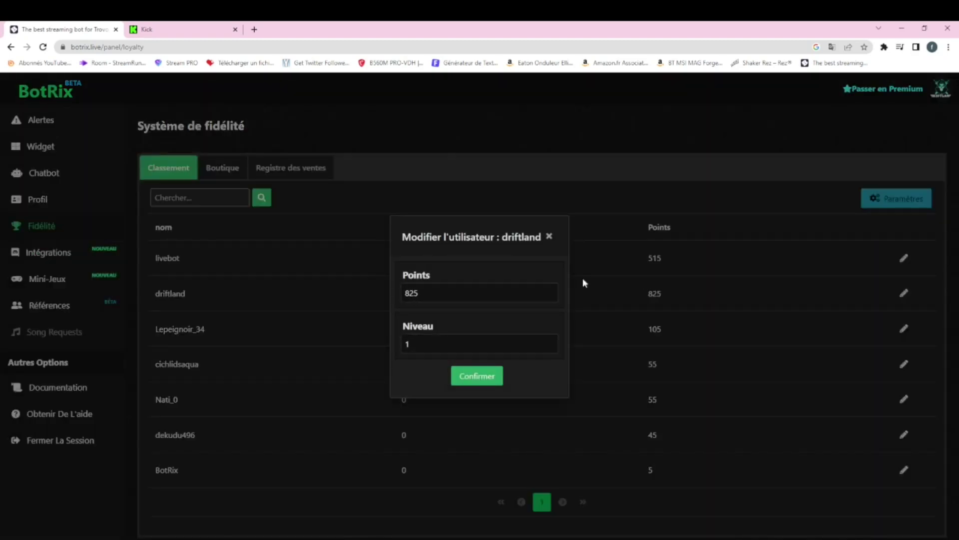
left_click(537, 344)
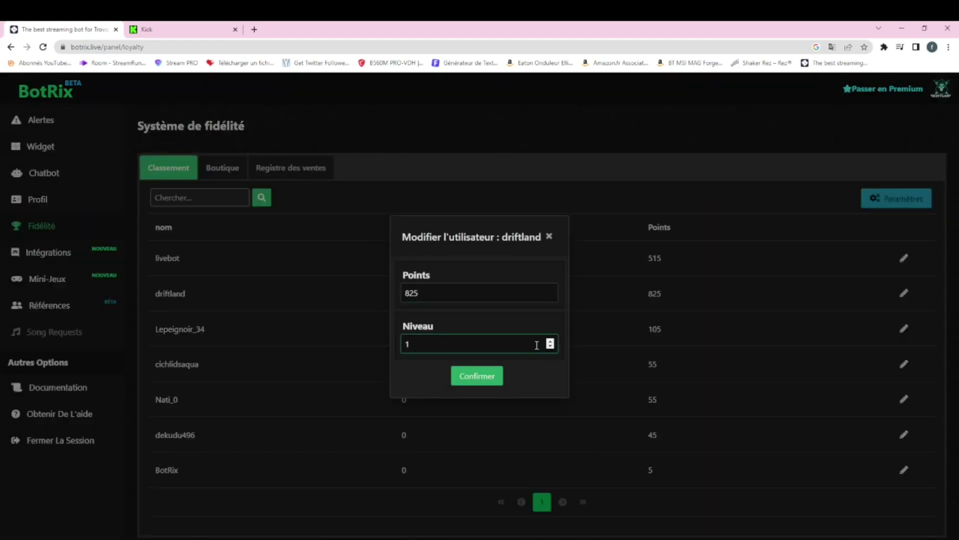
left_click(493, 377)
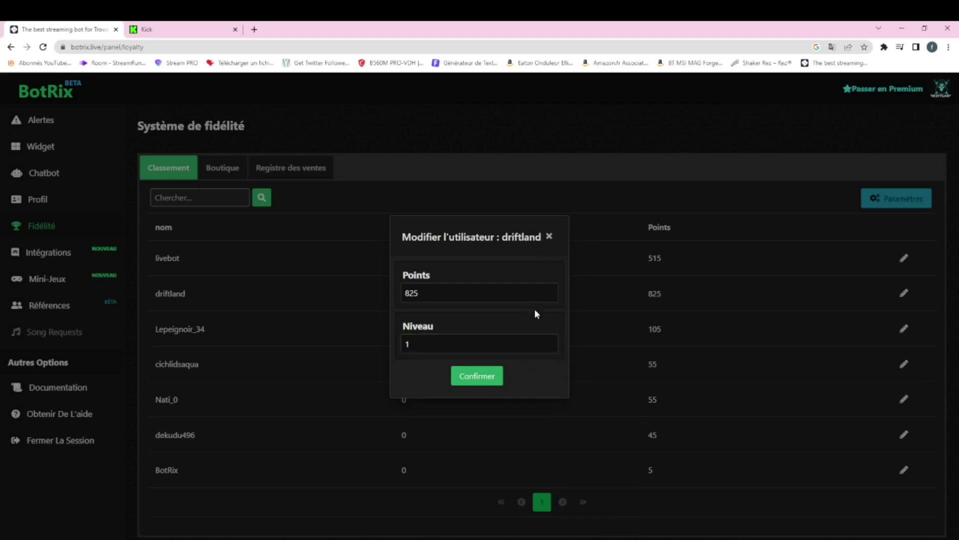
left_click(549, 236)
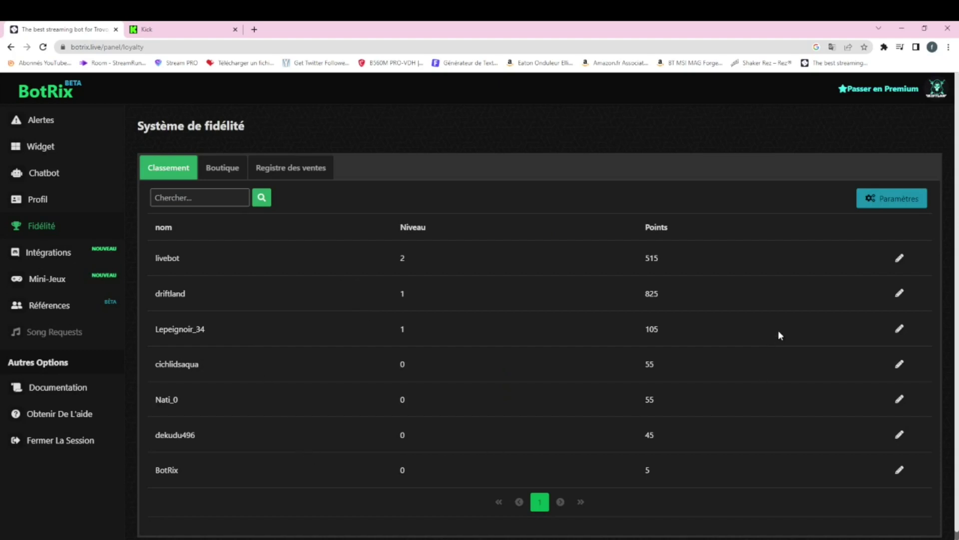
In the advanced loyalty settings, keep the top ordered by levels and 10 points every 5 minutes, save, and close them
left_click(875, 206)
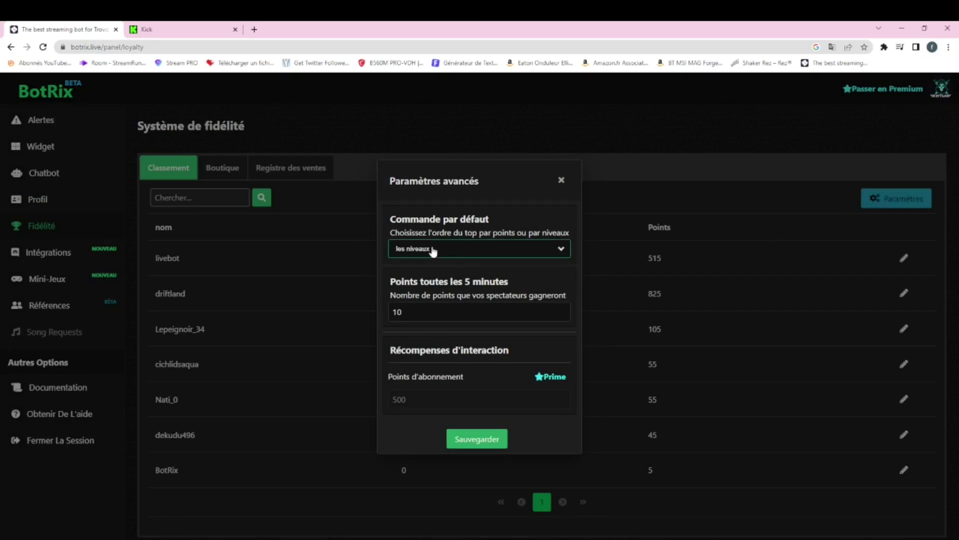
triple_click(524, 231)
left_click(492, 310)
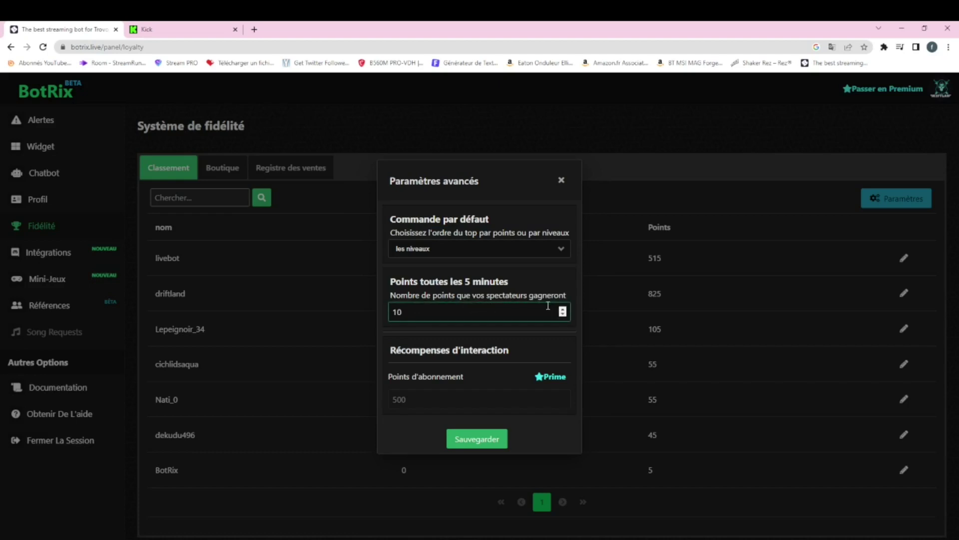
left_click(552, 342)
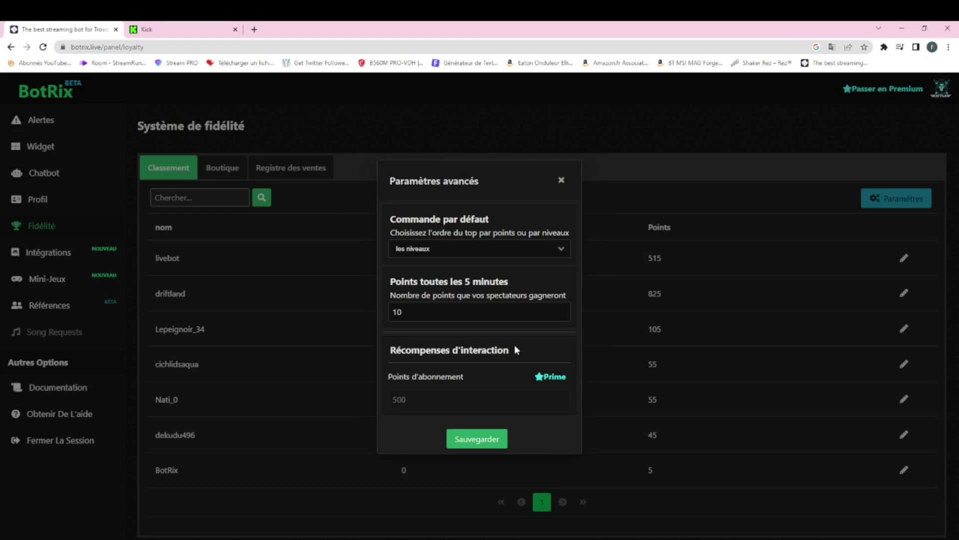
left_click(550, 311)
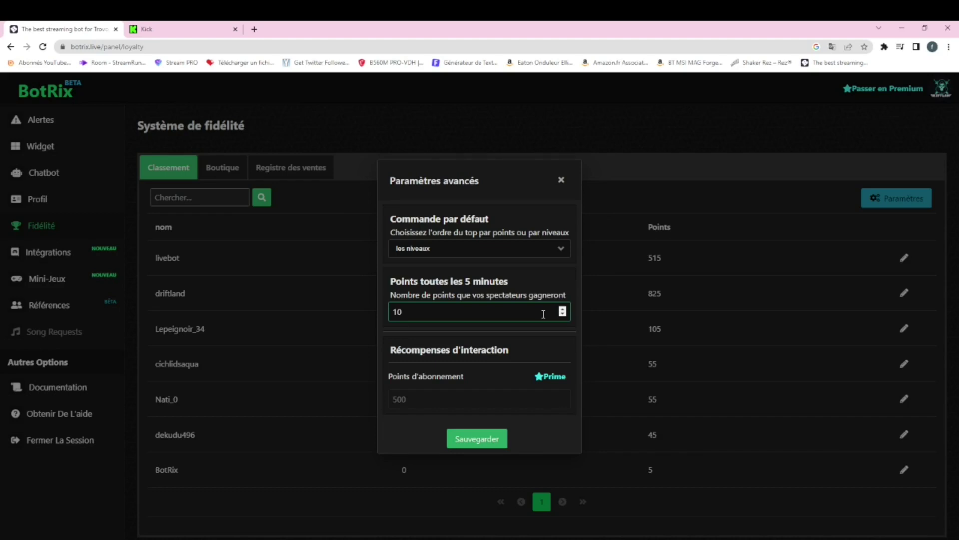
left_click(490, 334)
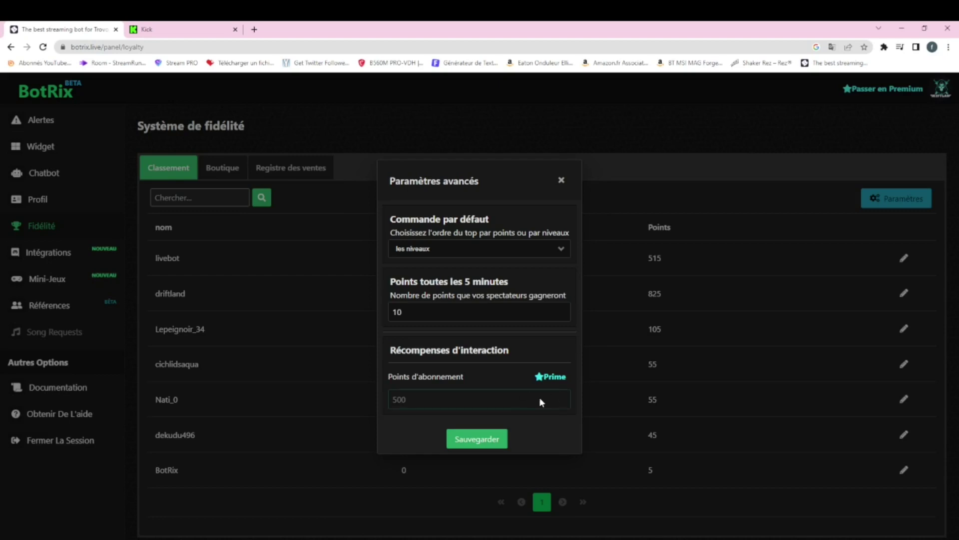
double_click(478, 440)
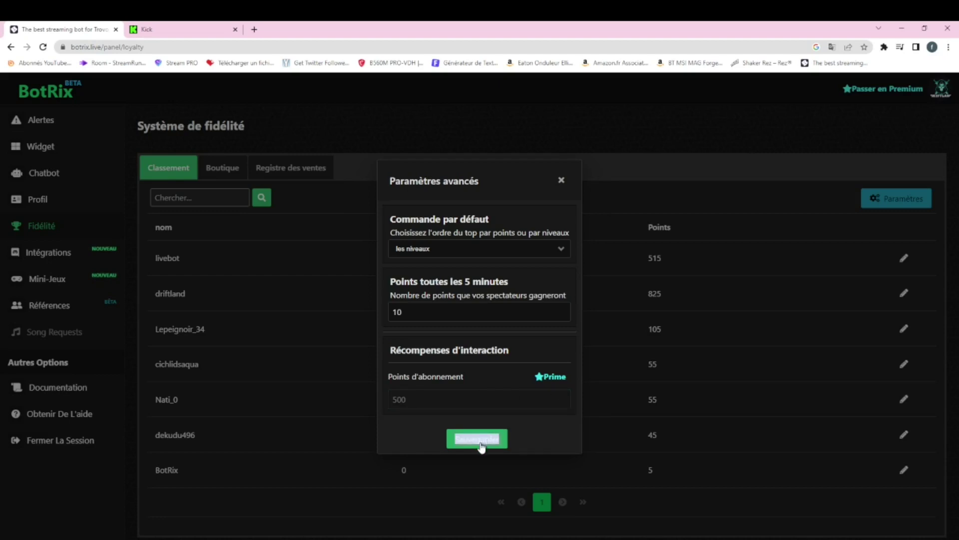
left_click(561, 180)
View the loyalty system's shop and its sales register
left_click(223, 167)
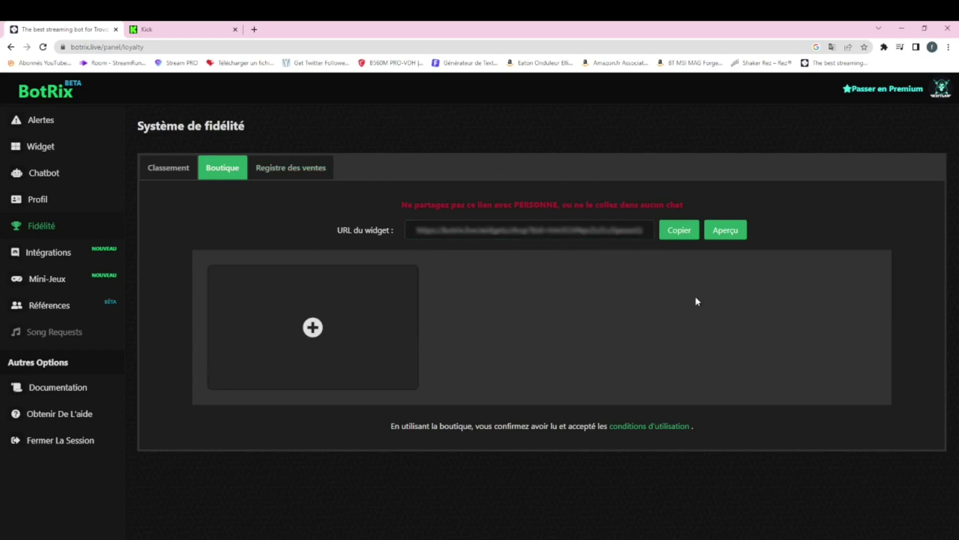
left_click(296, 172)
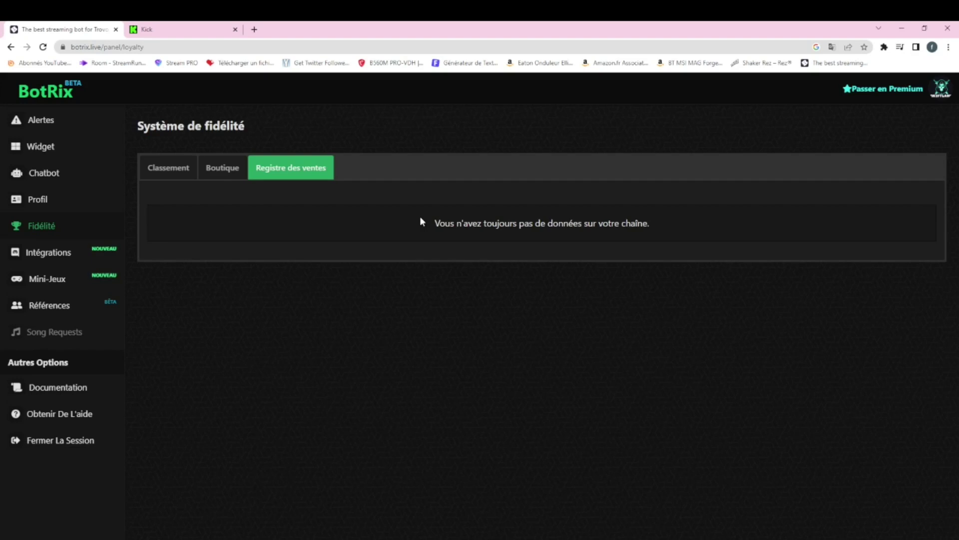
View the Discord integrations for the streaming platforms and the available mini-games
double_click(50, 254)
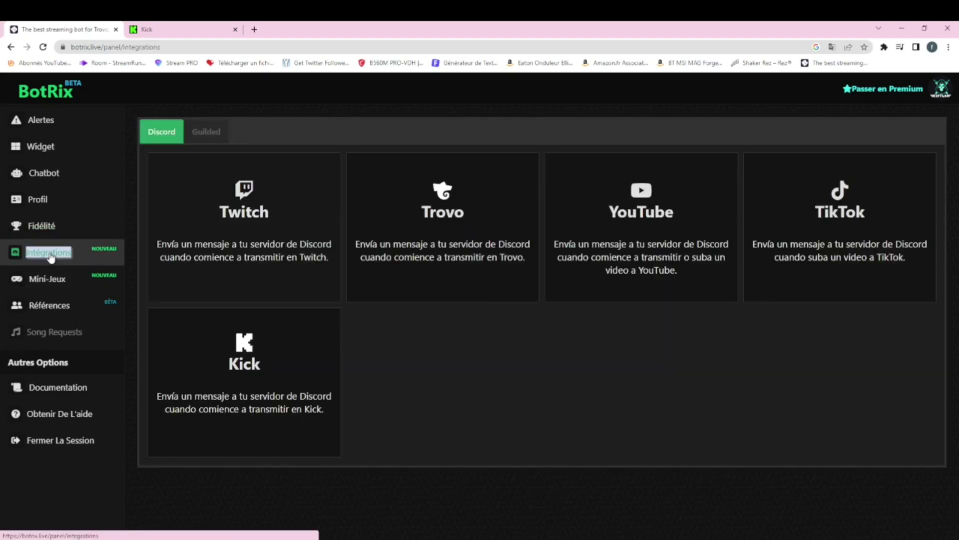
left_click(275, 283)
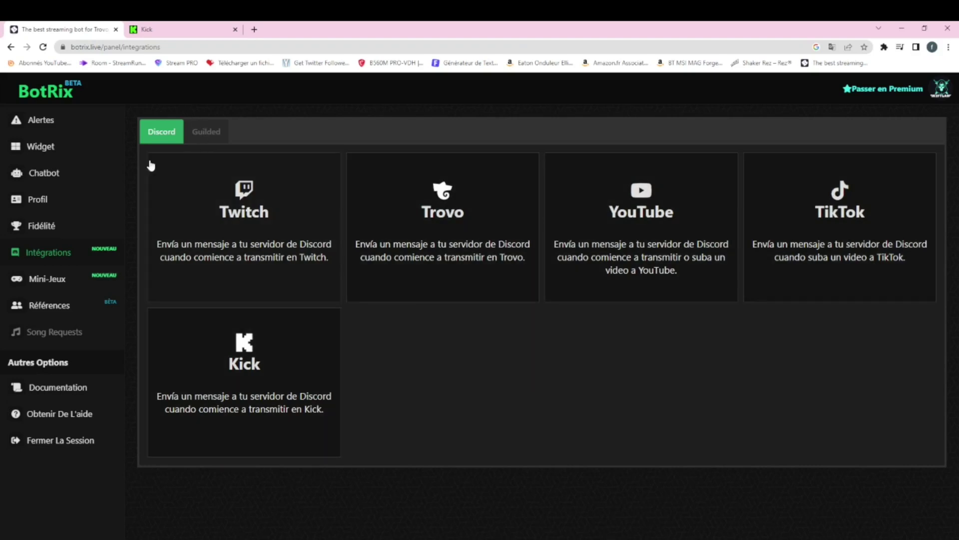
left_click(57, 281)
double_click(57, 282)
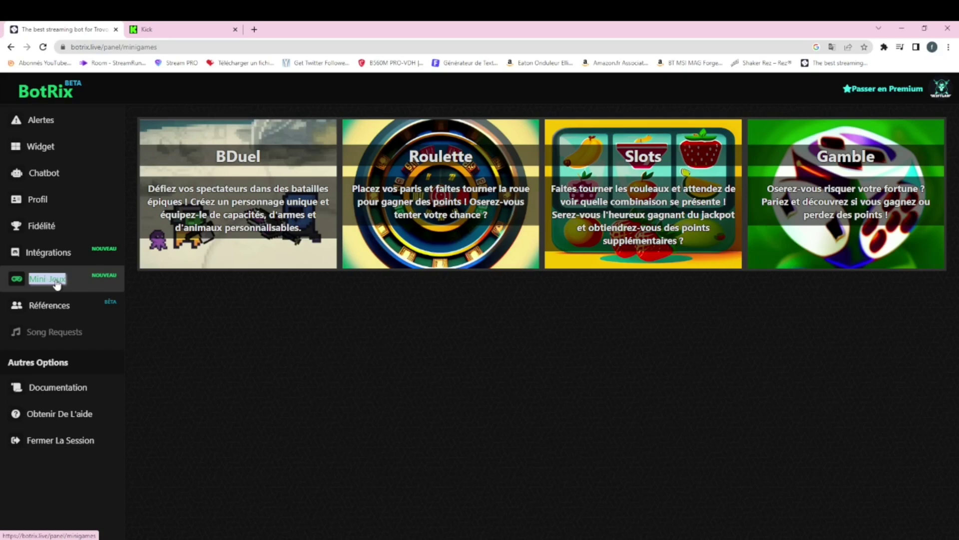
left_click(62, 280)
double_click(62, 281)
left_click(63, 280)
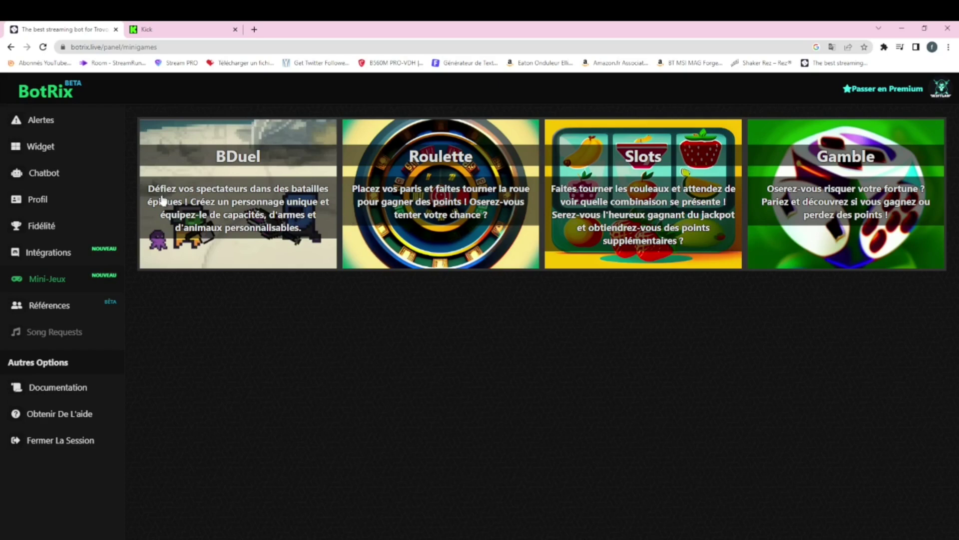
Open the referrals page and read how the invitation program works
double_click(50, 310)
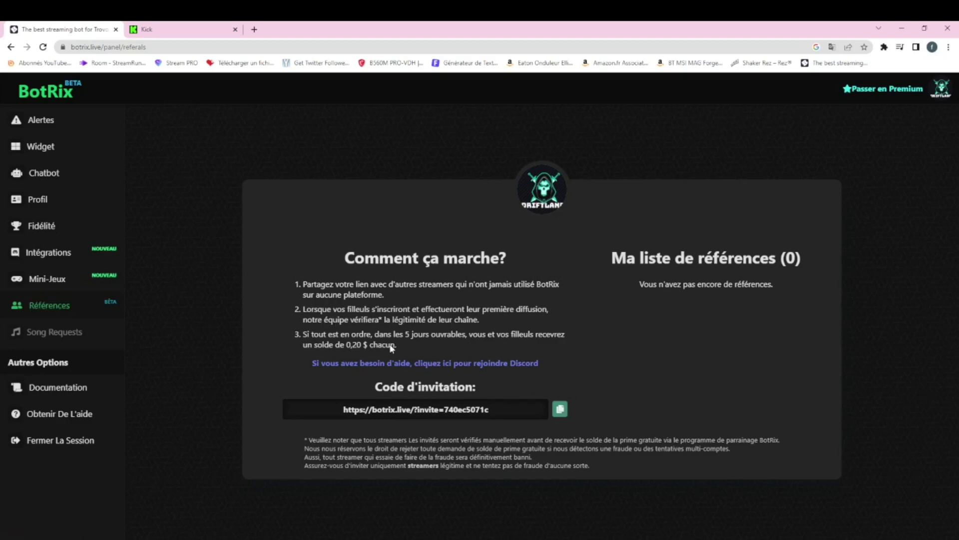
triple_click(432, 314)
left_click(636, 383)
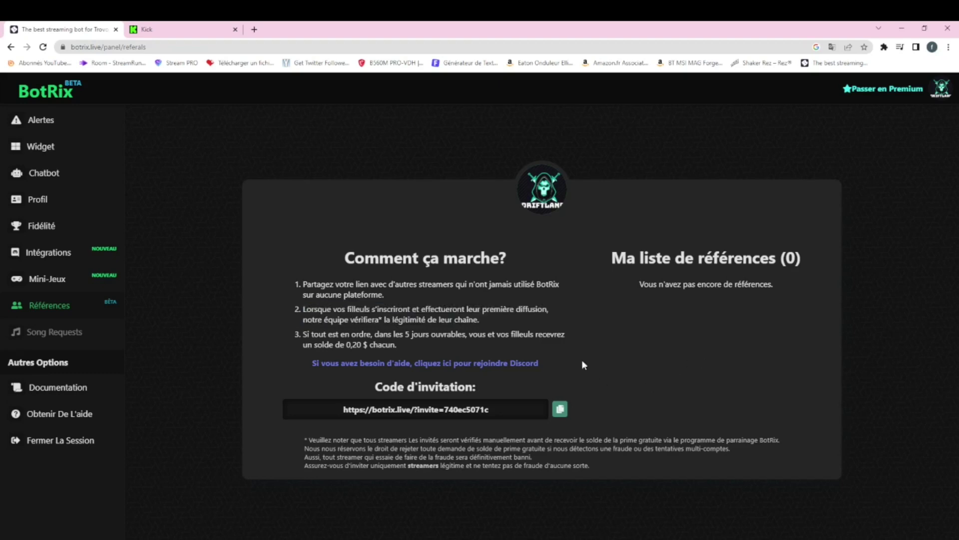